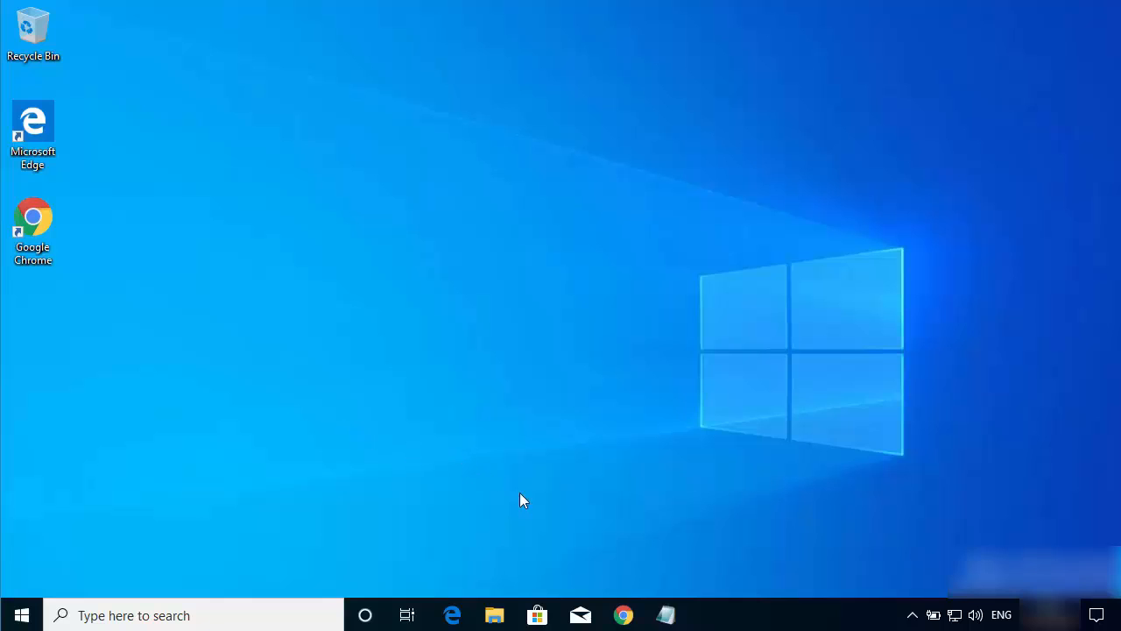
# Step: Switch to Chrome and open the Zeranoe FFmpeg builds page from the "ffmpeg windows" search results
pyautogui.click(624, 613)
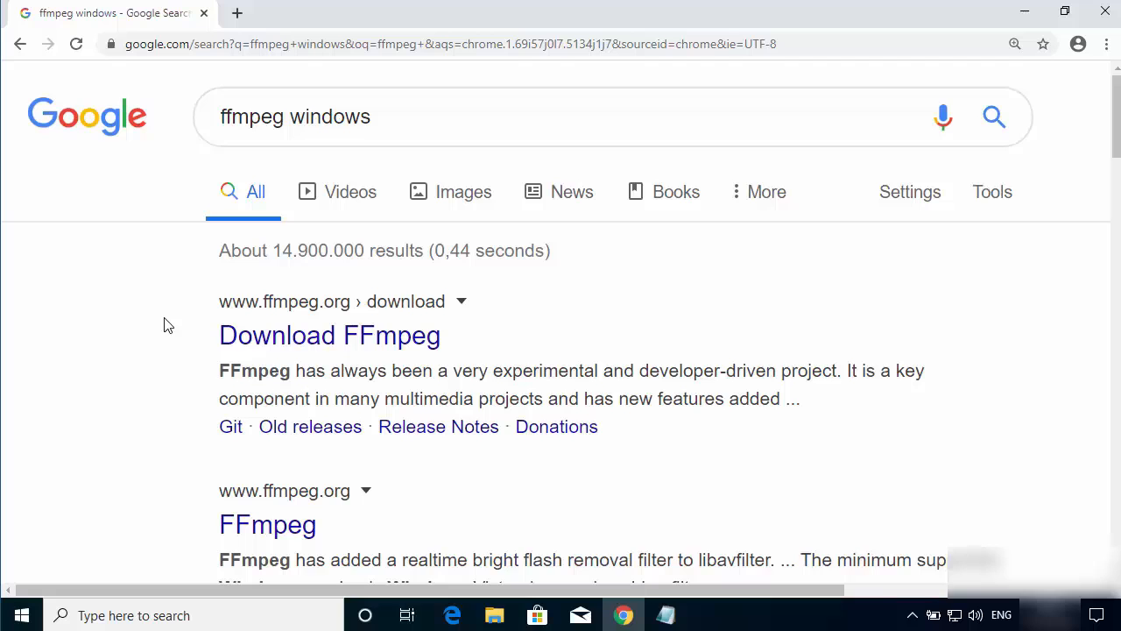
pyautogui.scroll(-6, 169, 325)
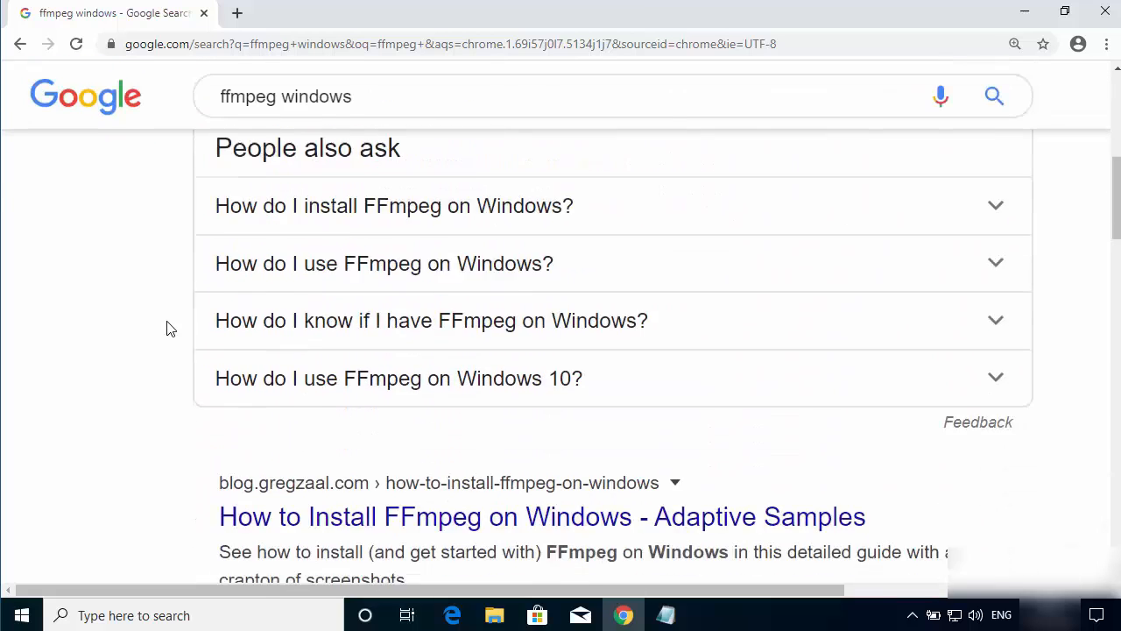
pyautogui.scroll(-4, 170, 329)
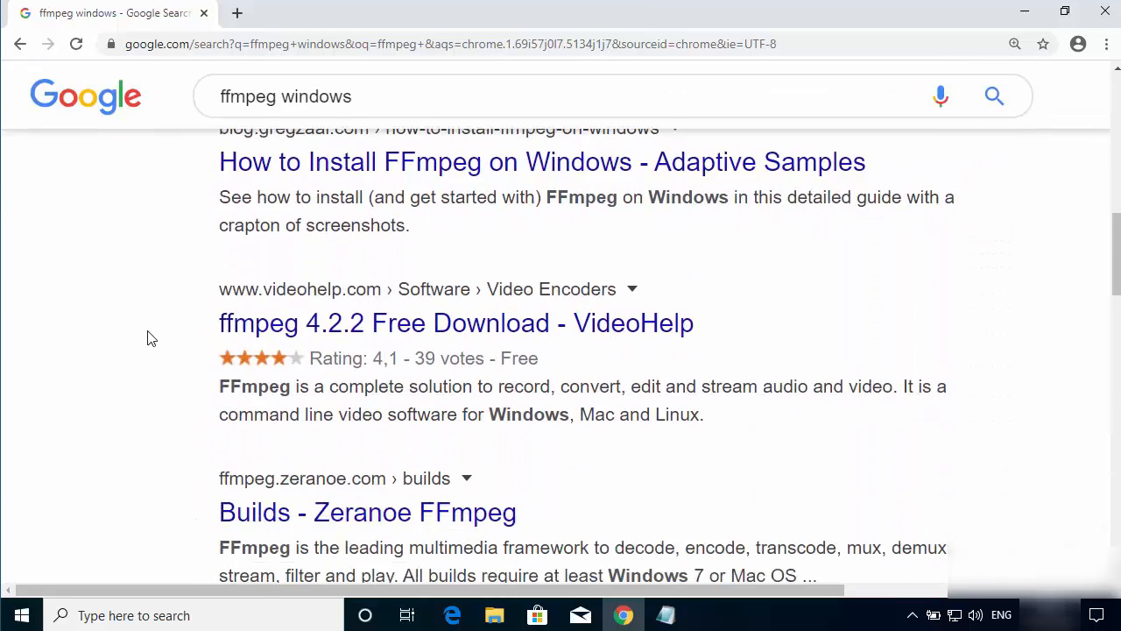
pyautogui.scroll(-1, 150, 338)
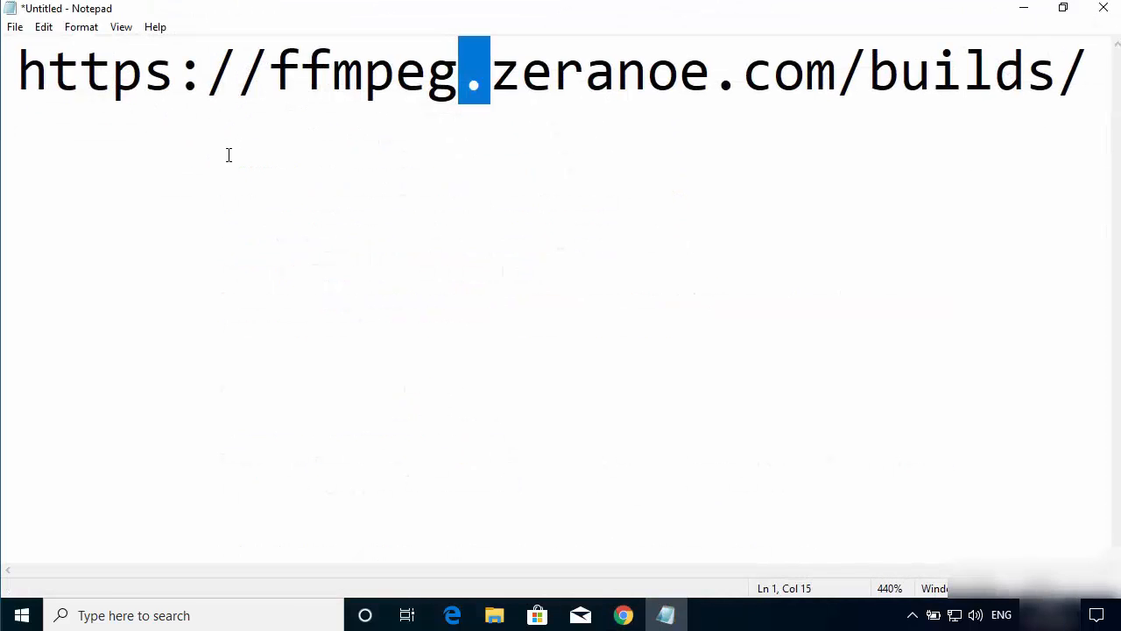
pyautogui.click(298, 159)
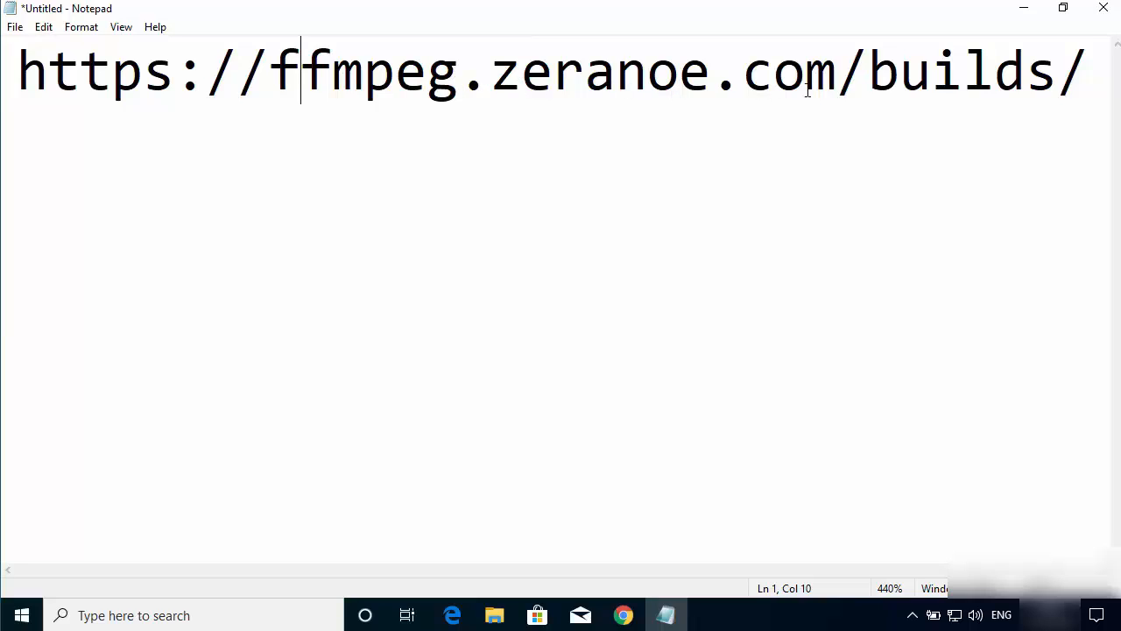
pyautogui.click(1013, 14)
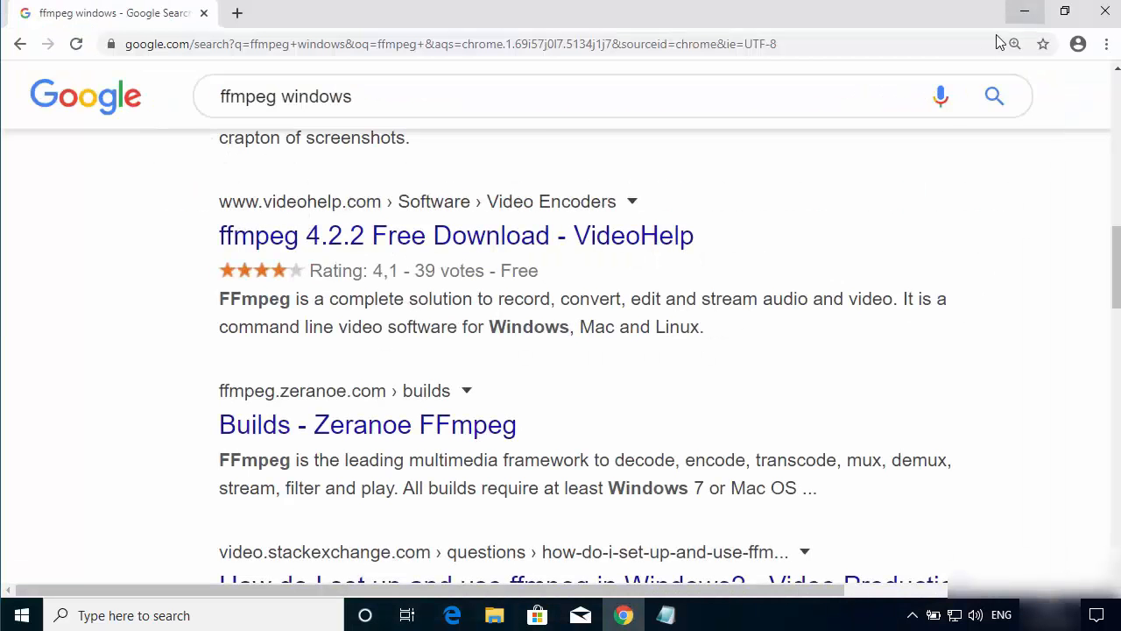
pyautogui.click(296, 436)
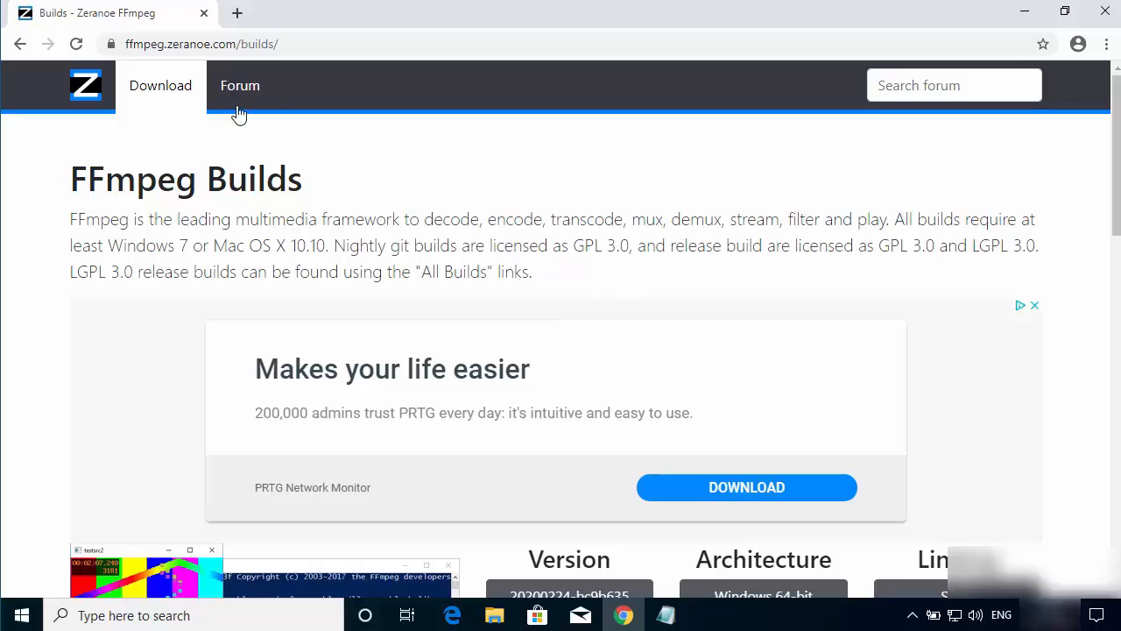
# Step: Download the FFmpeg release build version 4.2.2 for Windows 64-bit with static linking
pyautogui.scroll(-2, 464, 221)
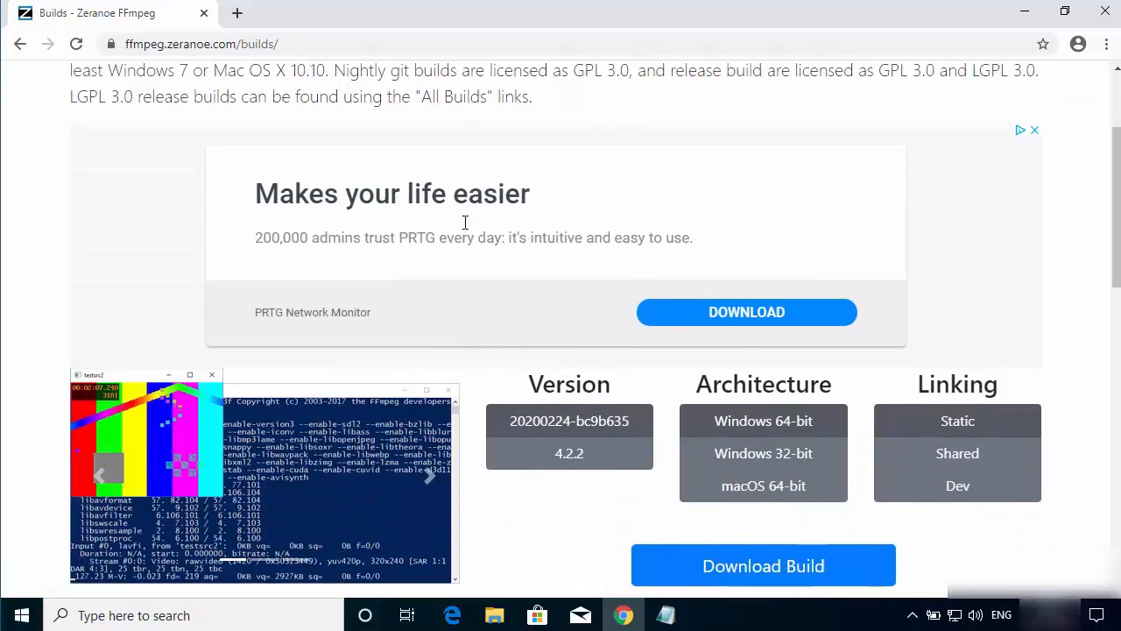
pyautogui.scroll(-1, 463, 230)
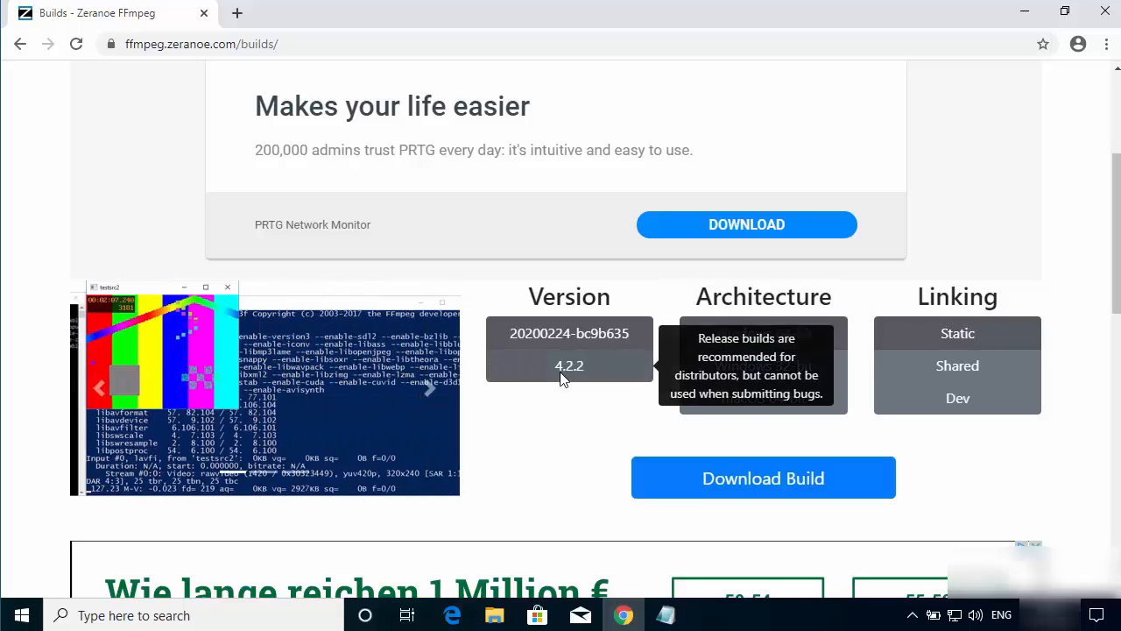
pyautogui.click(563, 375)
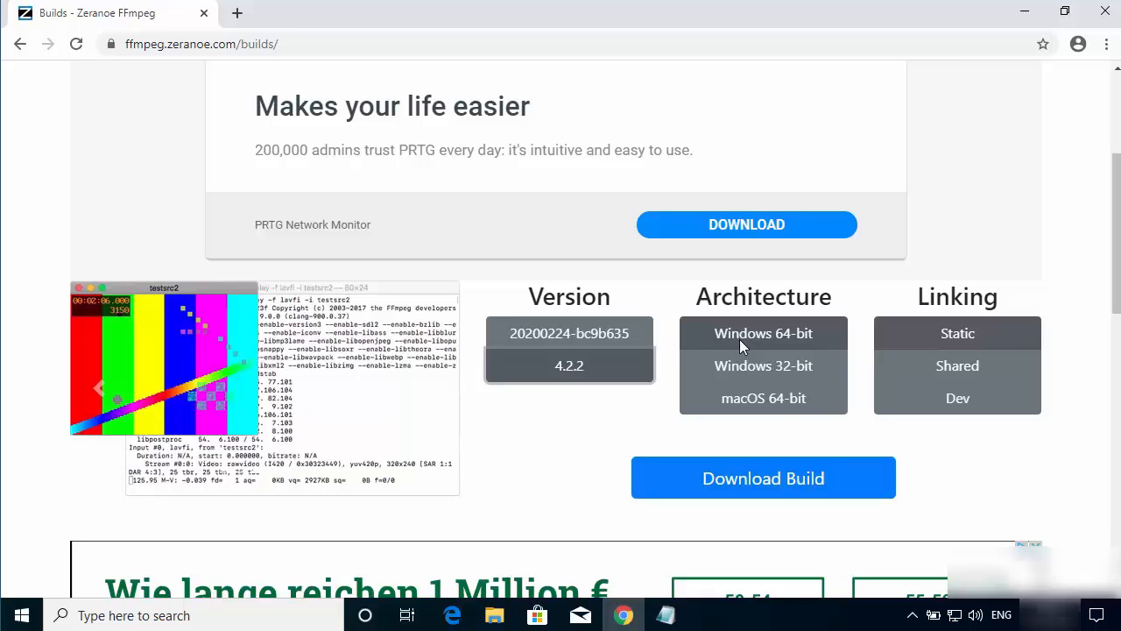
pyautogui.moveTo(934, 334)
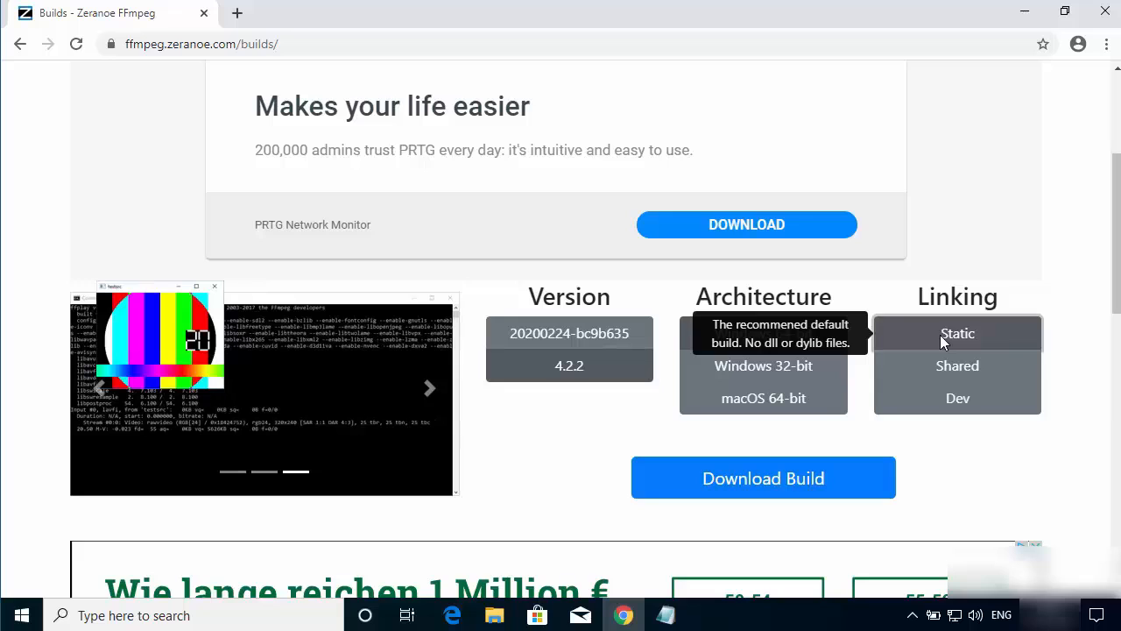
pyautogui.click(714, 484)
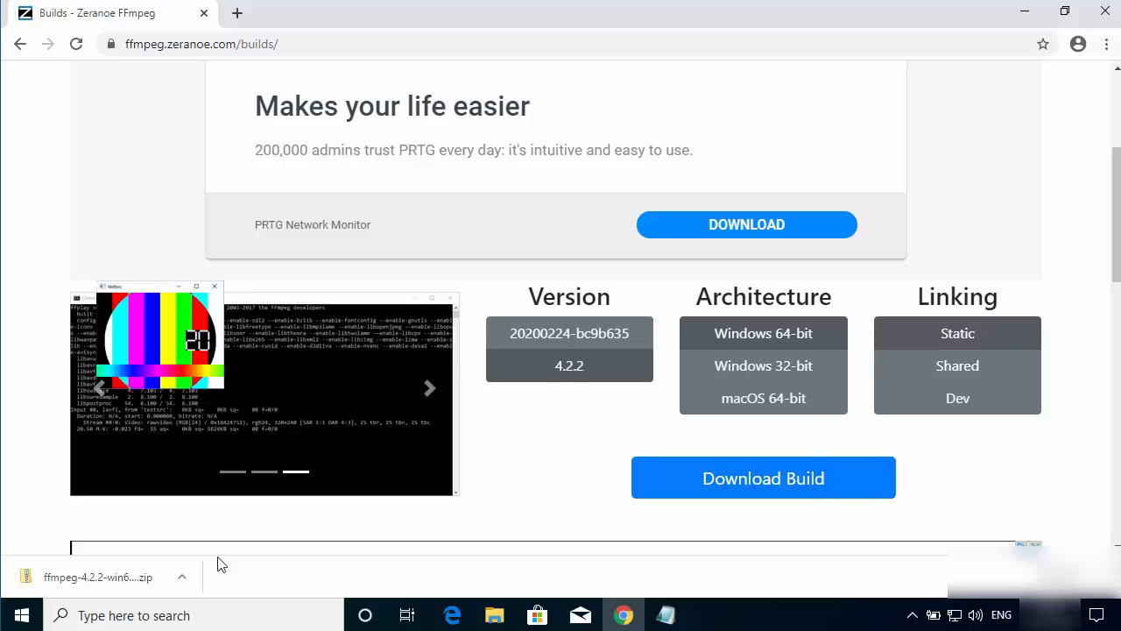
# Step: Show the downloaded FFmpeg zip file in its folder
pyautogui.click(184, 578)
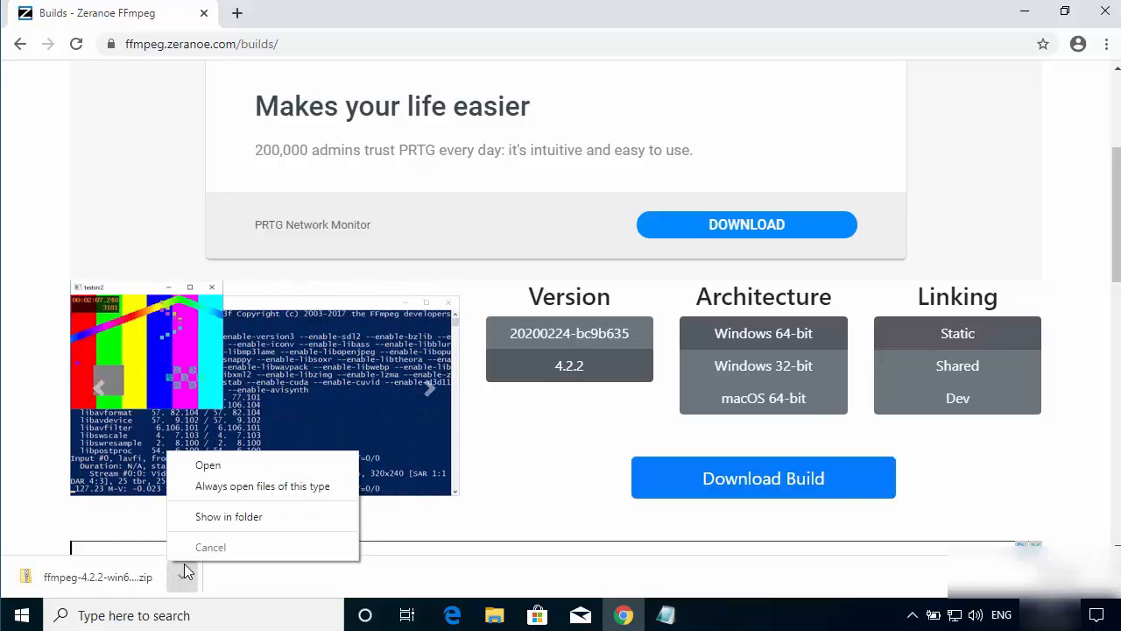
pyautogui.click(207, 523)
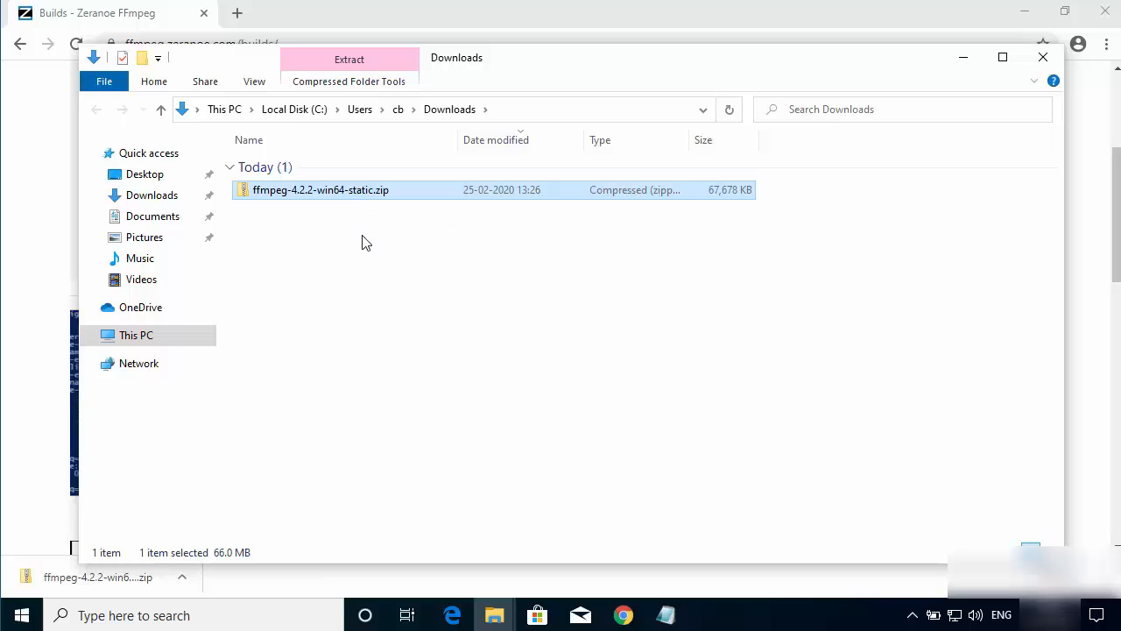
pyautogui.scroll(1, 364, 262)
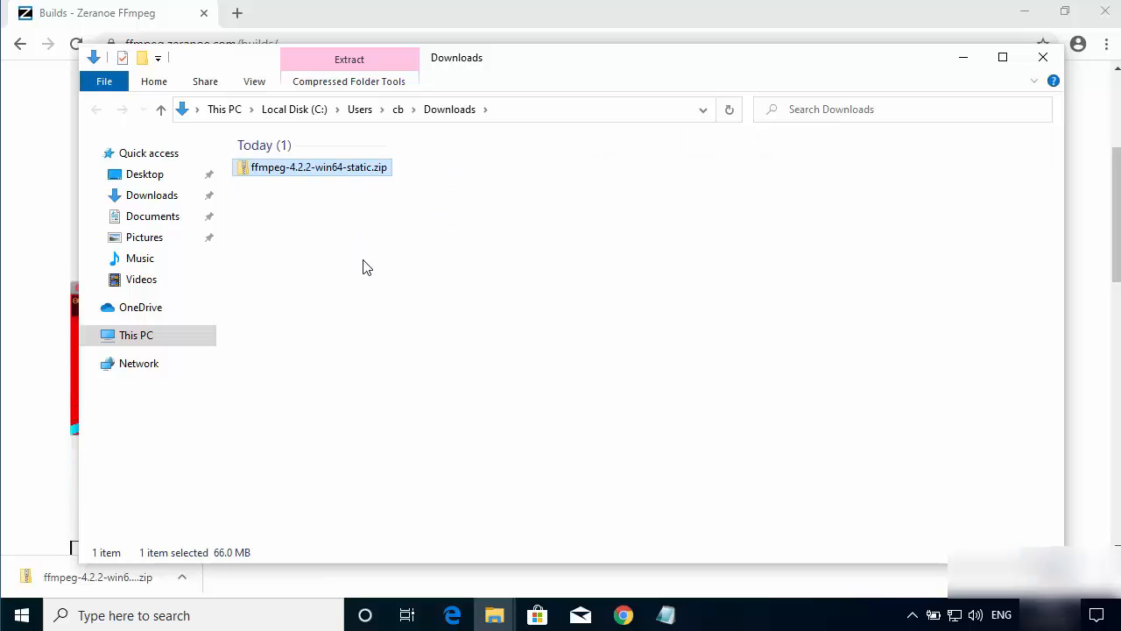
# Step: Extract all files of ffmpeg-4.2.2-win64-static.zip to the root of Local Disk (C:)
pyautogui.click(323, 158)
pyautogui.click(316, 164)
pyautogui.rightClick(318, 169)
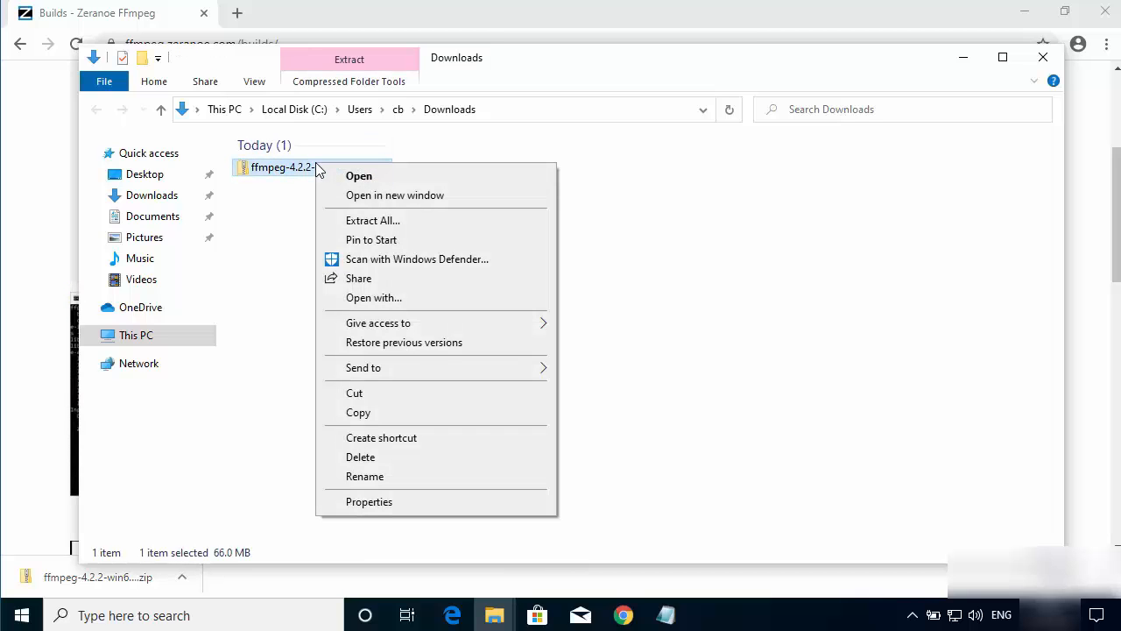
pyautogui.click(353, 221)
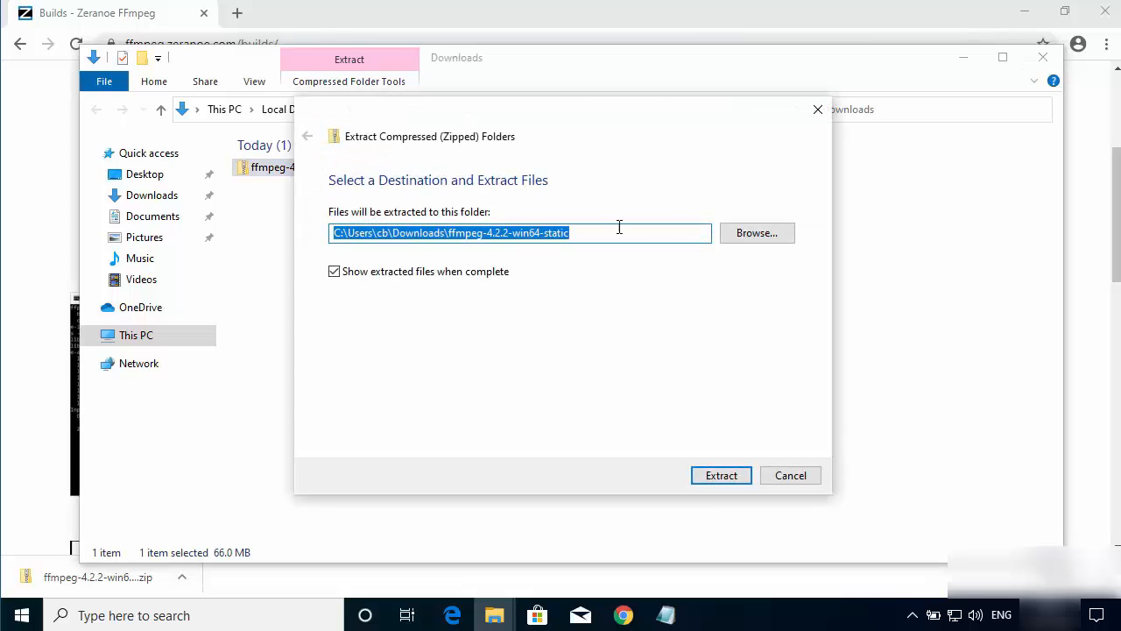
pyautogui.click(734, 238)
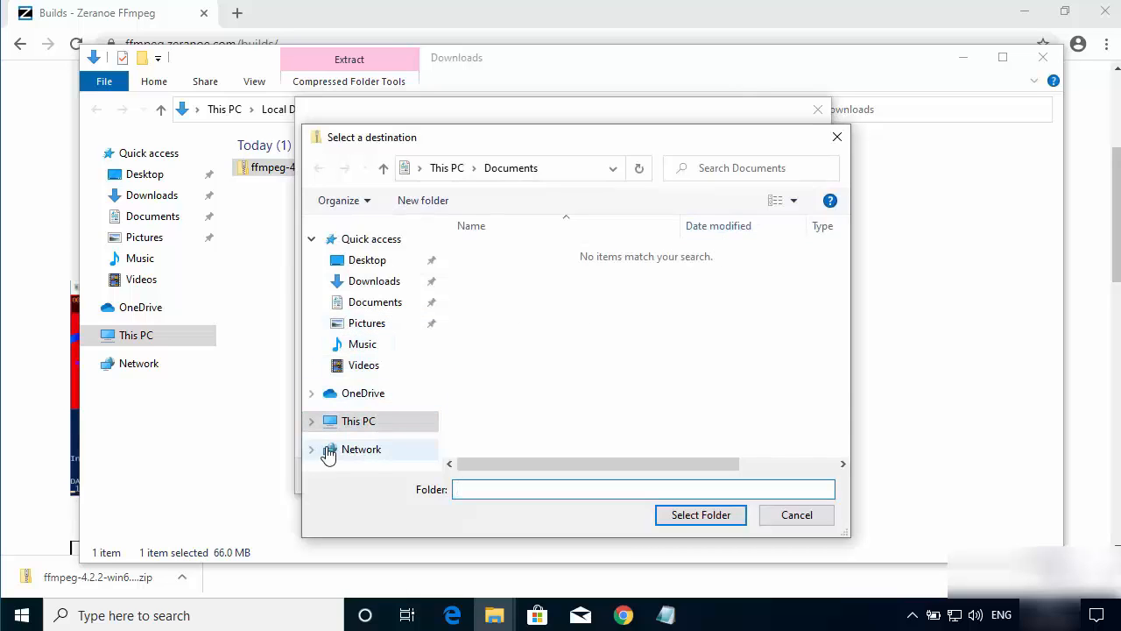
pyautogui.click(313, 421)
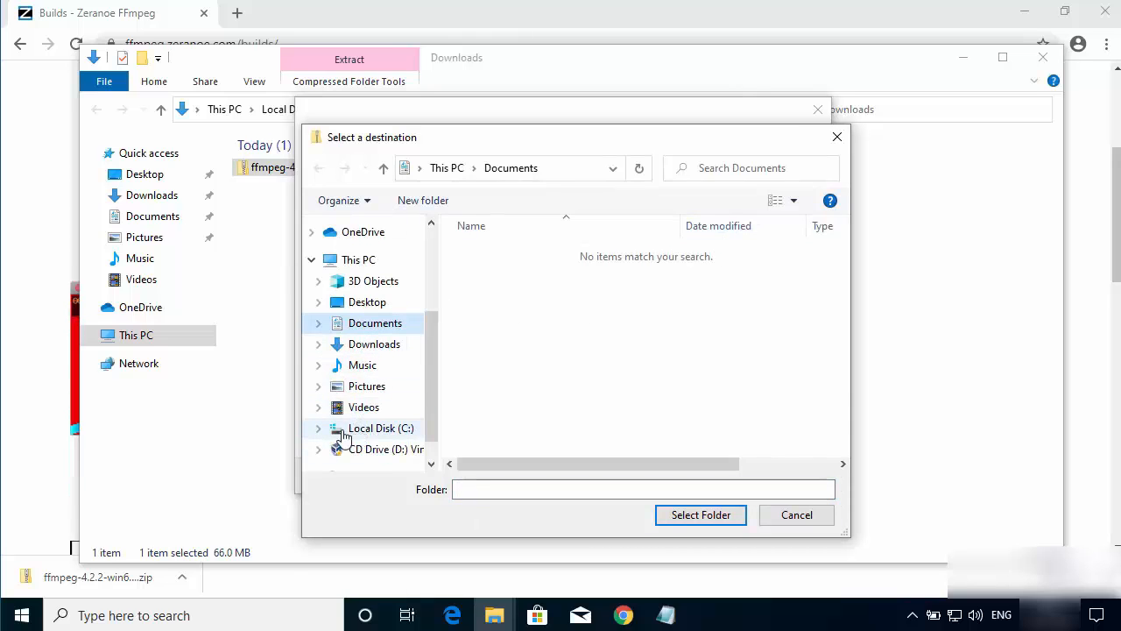
pyautogui.click(351, 428)
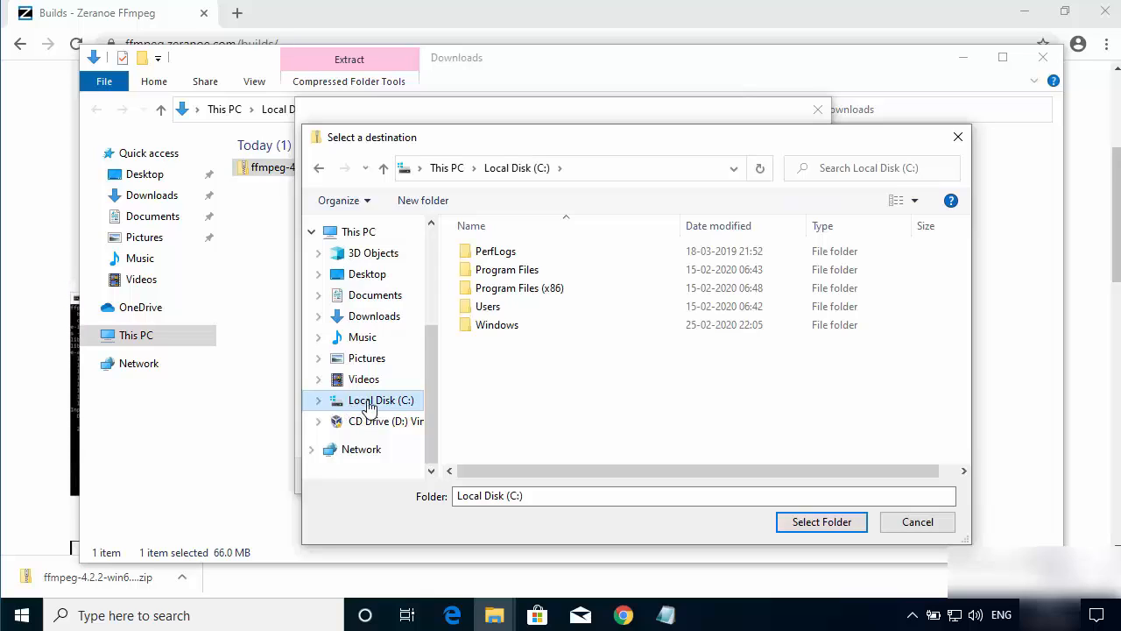
pyautogui.click(785, 523)
pyautogui.click(722, 476)
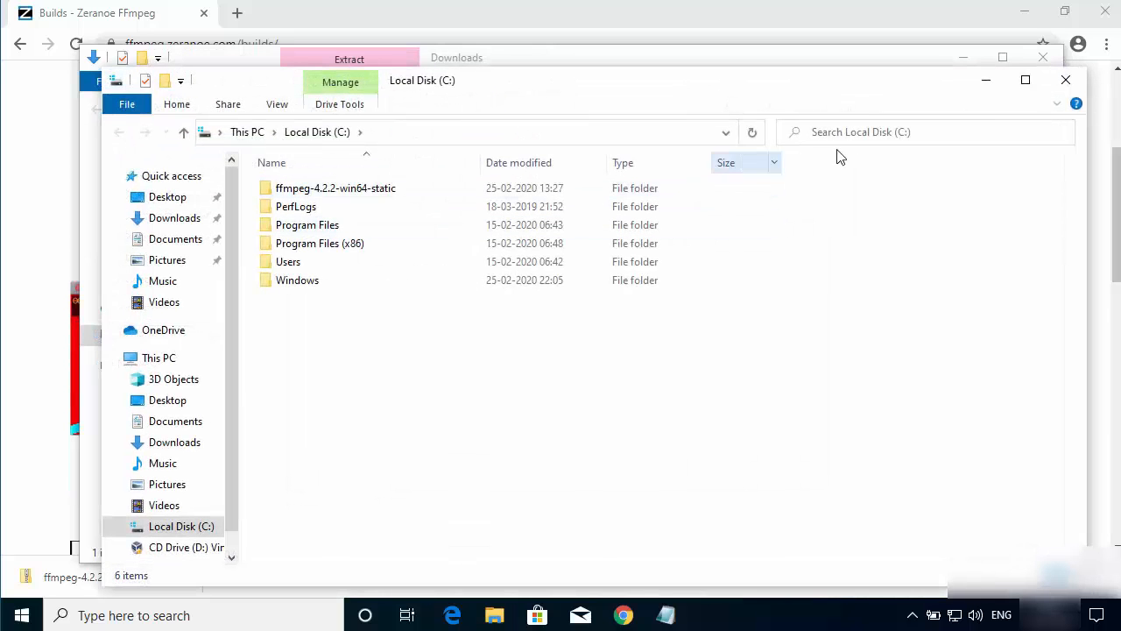
# Step: Minimize the browser and Downloads windows, and move the Local Disk (C:) window slightly up
pyautogui.click(22, 115)
pyautogui.click(1025, 13)
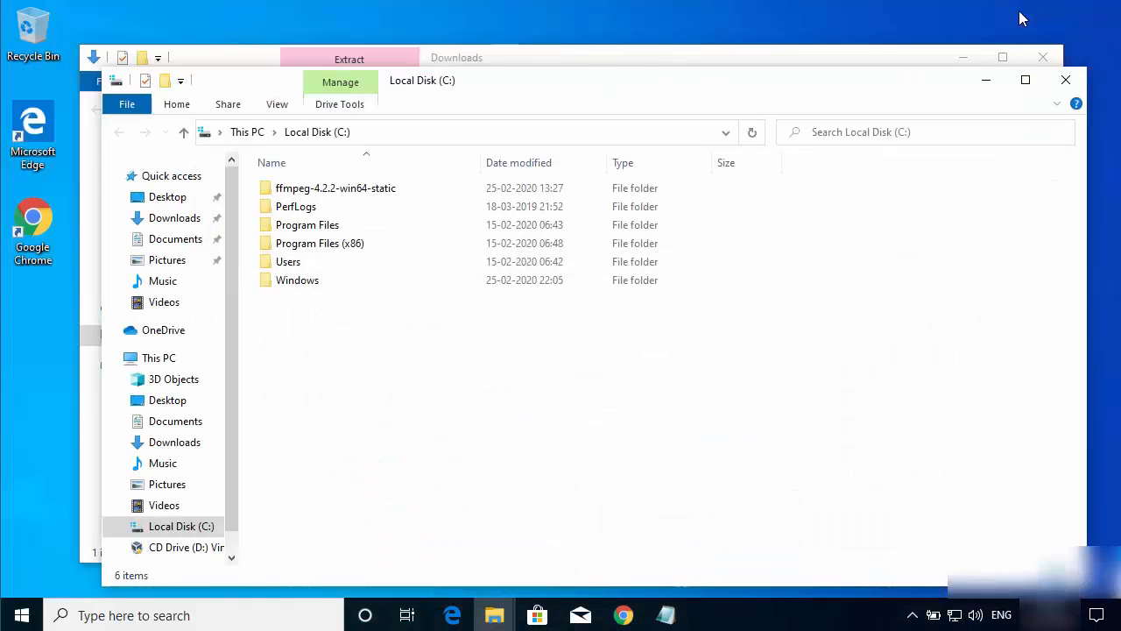
pyautogui.click(965, 58)
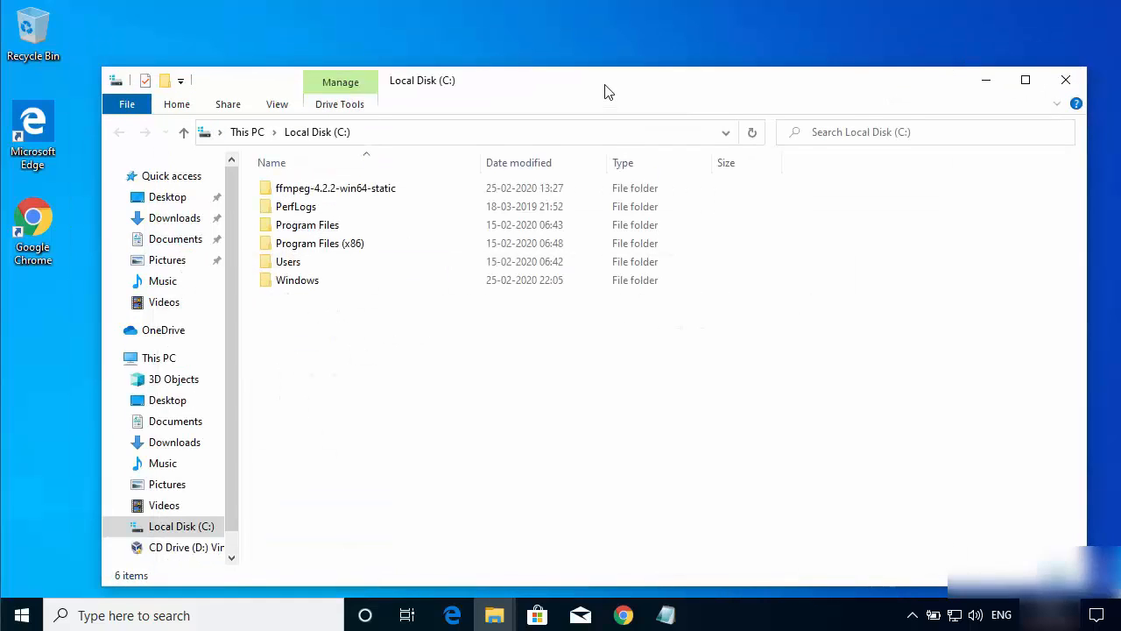
pyautogui.moveTo(604, 88); pyautogui.dragTo(598, 54)
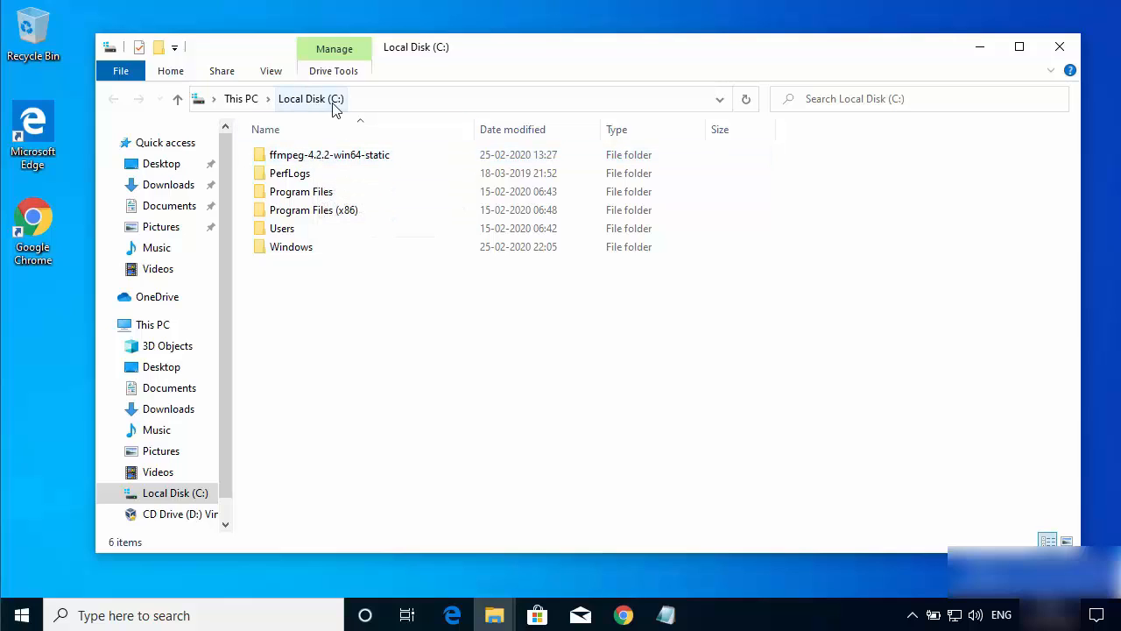
# Step: Rename the extracted ffmpeg-4.2.2-win64-static folder on drive C: to ffmpeg
pyautogui.rightClick(333, 163)
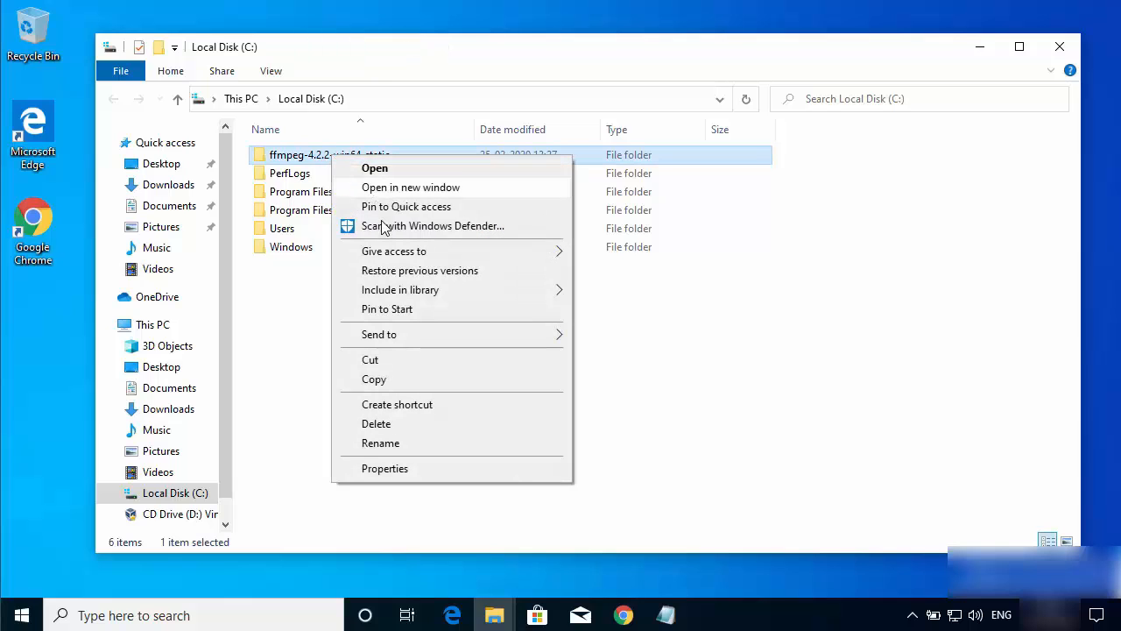
pyautogui.click(380, 443)
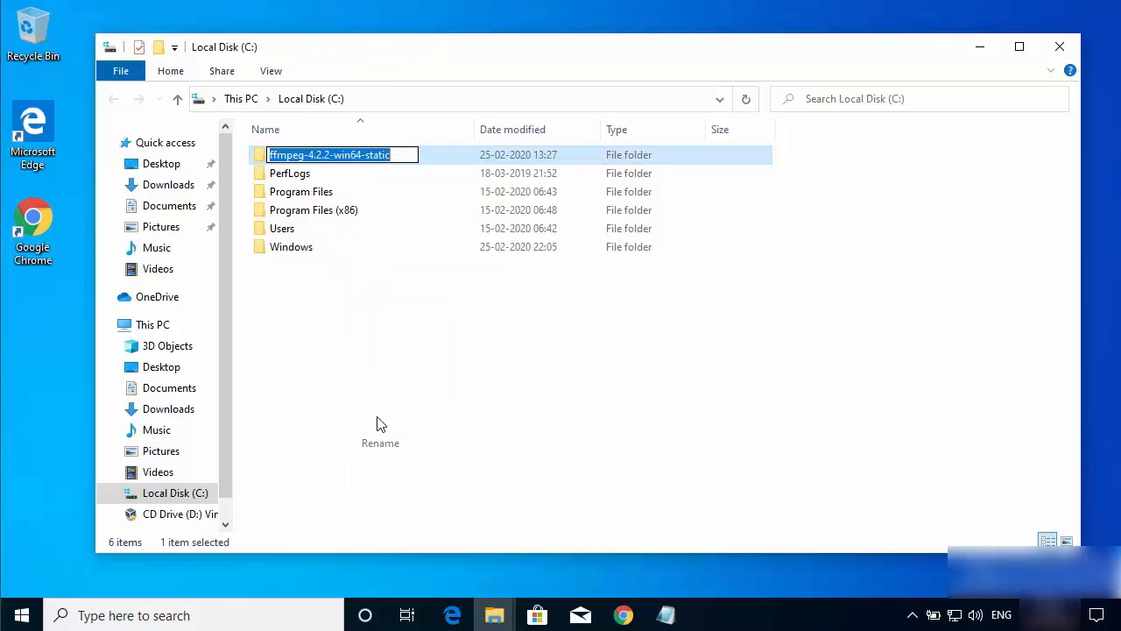
pyautogui.click(397, 158)
pyautogui.press('BackSpace')
pyautogui.press('BackSpace')
pyautogui.press('BackSpace')
pyautogui.press('BackSpace')
pyautogui.press('BackSpace')
pyautogui.press('BackSpace')
pyautogui.press('BackSpace')
pyautogui.press('BackSpace')
pyautogui.press('BackSpace')
pyautogui.press('BackSpace')
pyautogui.press('BackSpace')
pyautogui.press('BackSpace')
pyautogui.press('BackSpace')
pyautogui.press('BackSpace')
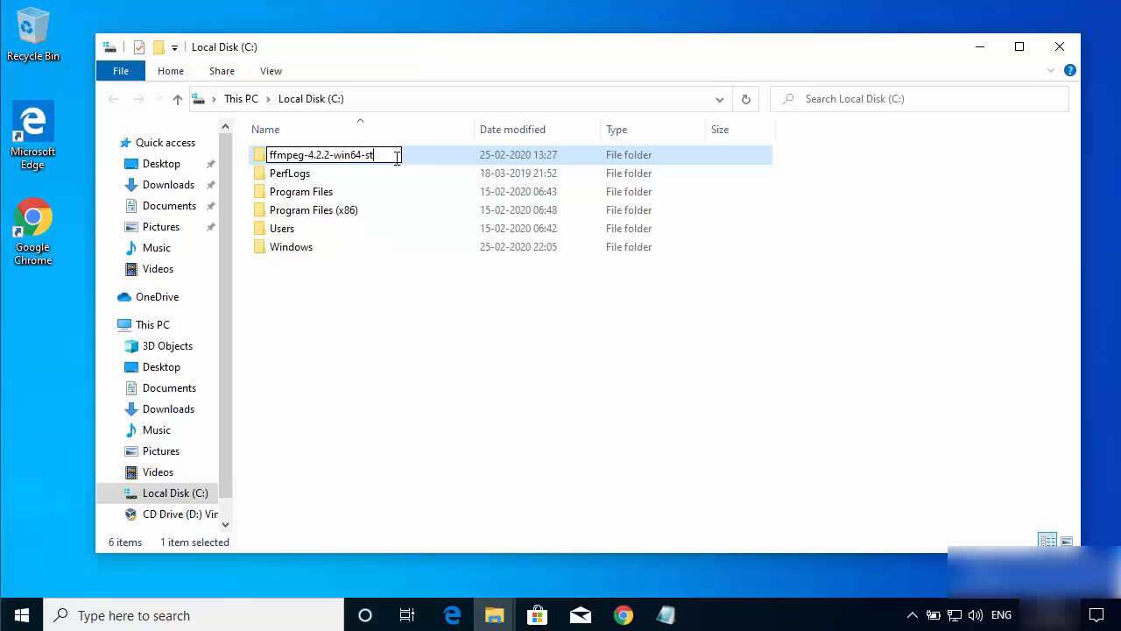
pyautogui.press('BackSpace')
pyautogui.press('BackSpace')
pyautogui.press('BackSpace')
pyautogui.press('BackSpace')
pyautogui.press('BackSpace')
pyautogui.press('BackSpace')
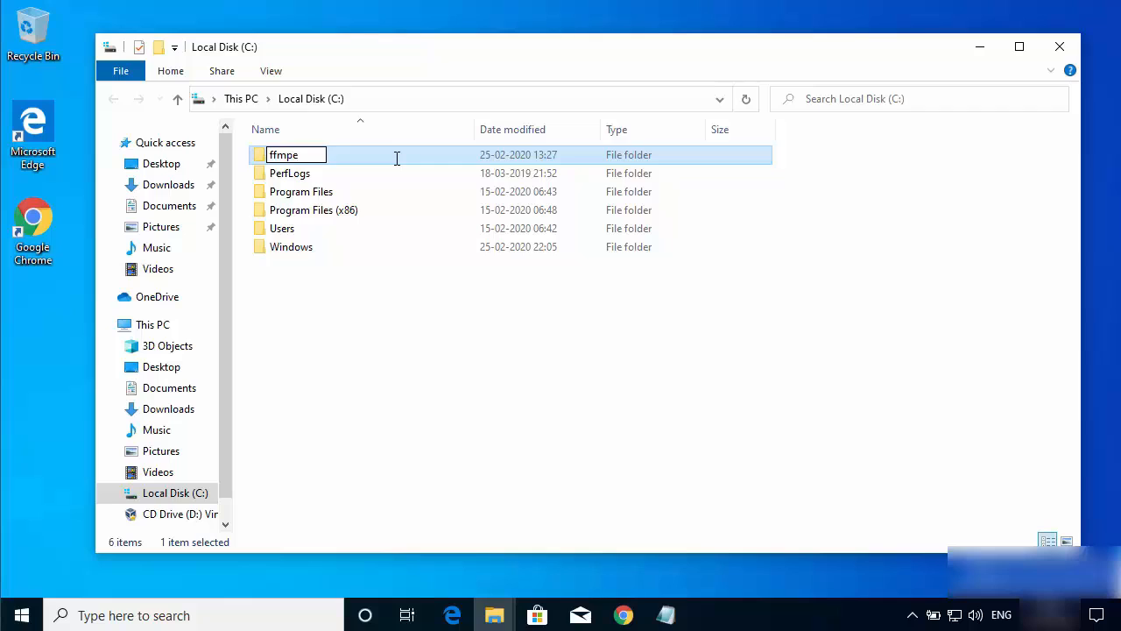
pyautogui.click(412, 243)
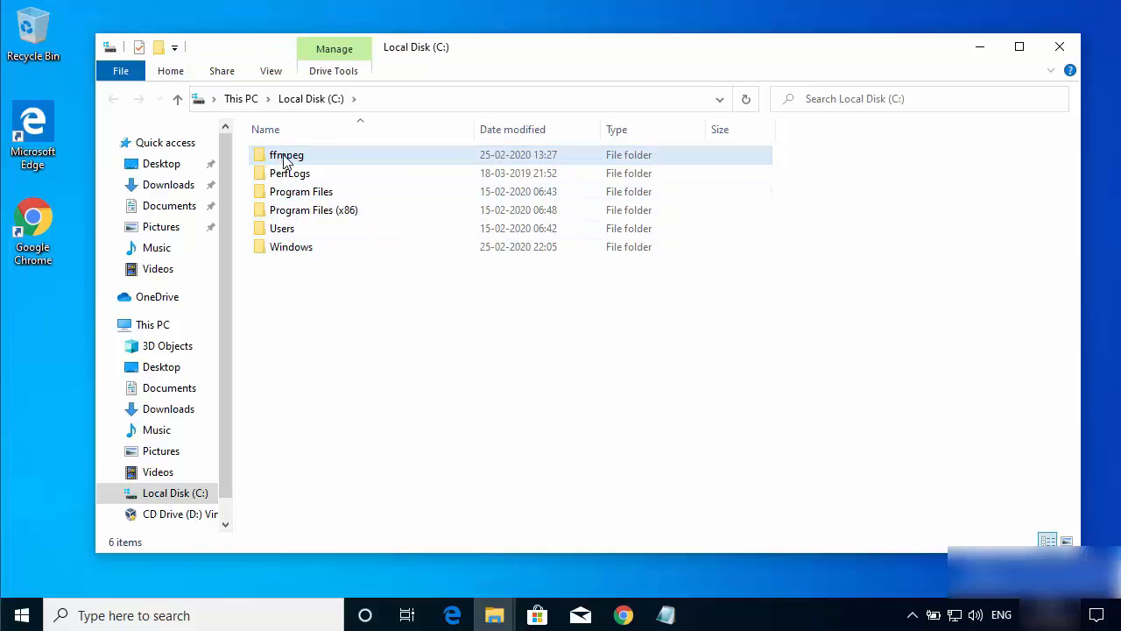
# Step: Open the bin folder inside the ffmpeg folder and view its full path
pyautogui.moveTo(284, 162)
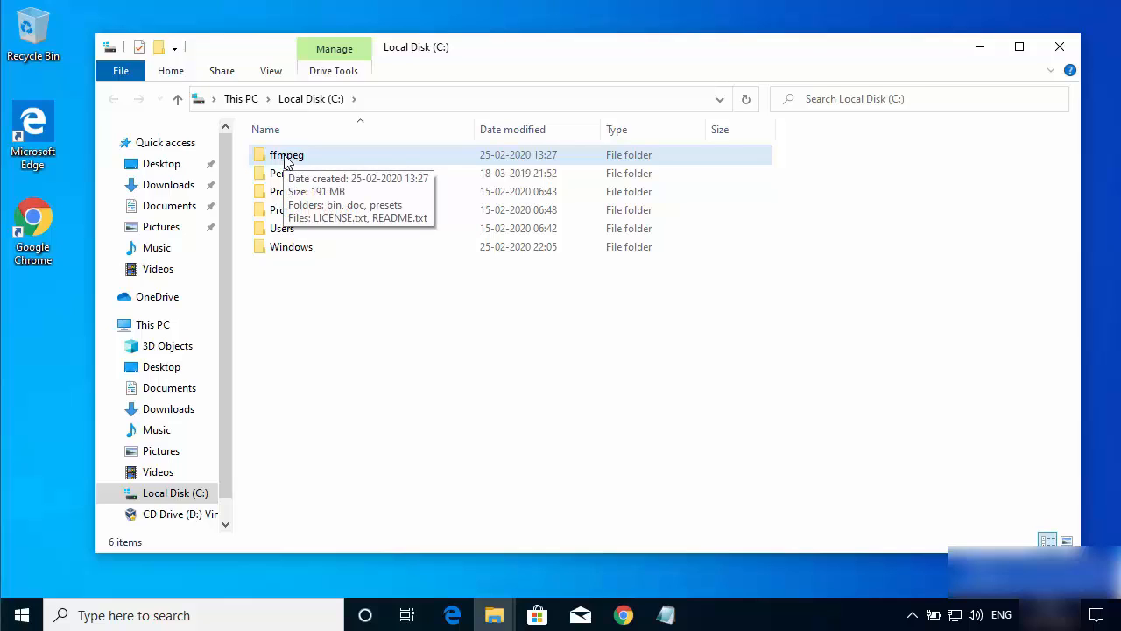
pyautogui.doubleClick(285, 162)
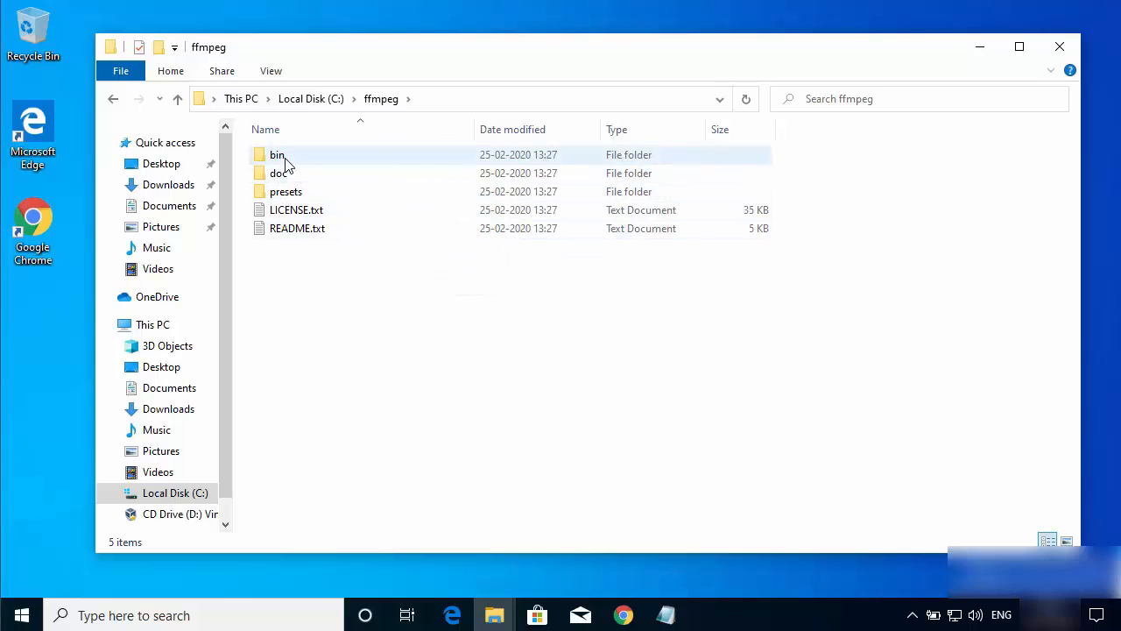
pyautogui.moveTo(287, 164)
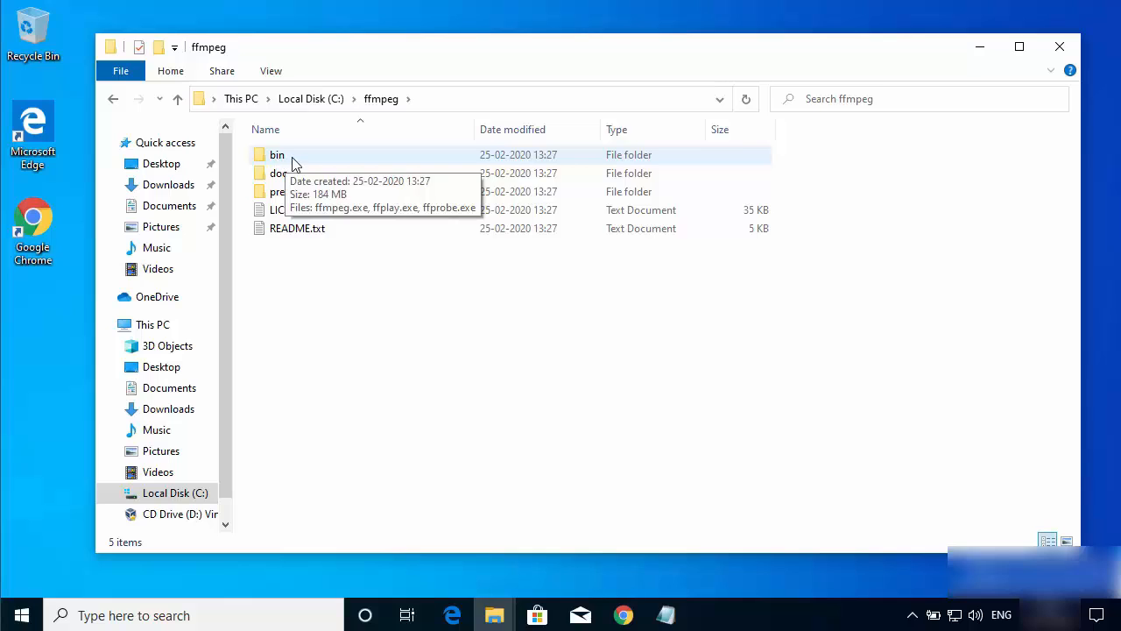
pyautogui.doubleClick(279, 157)
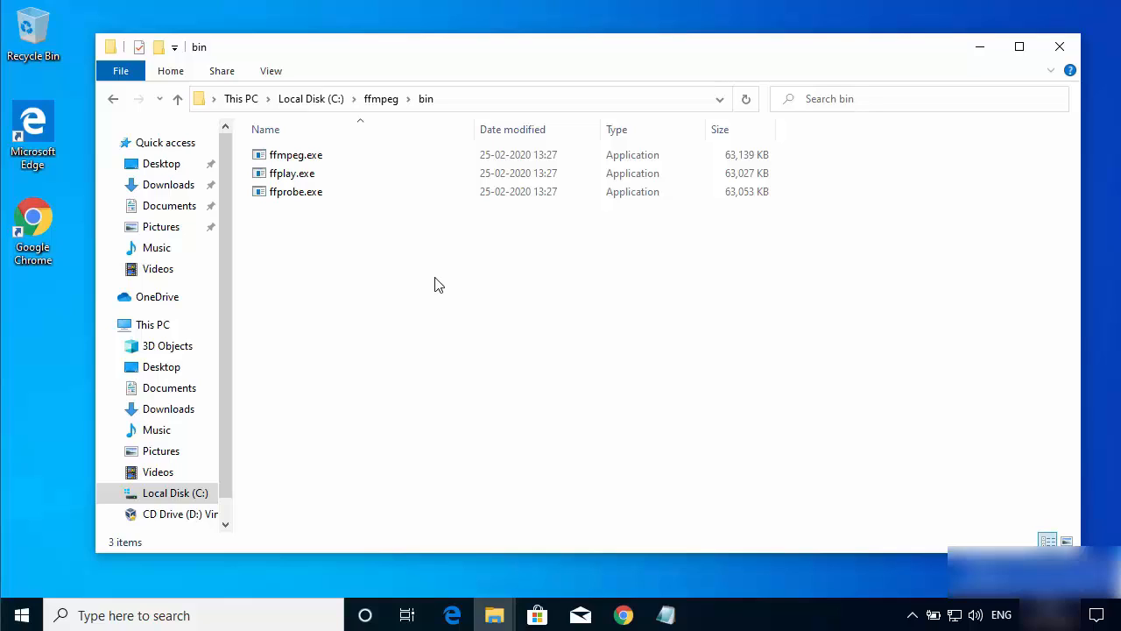
pyautogui.click(473, 103)
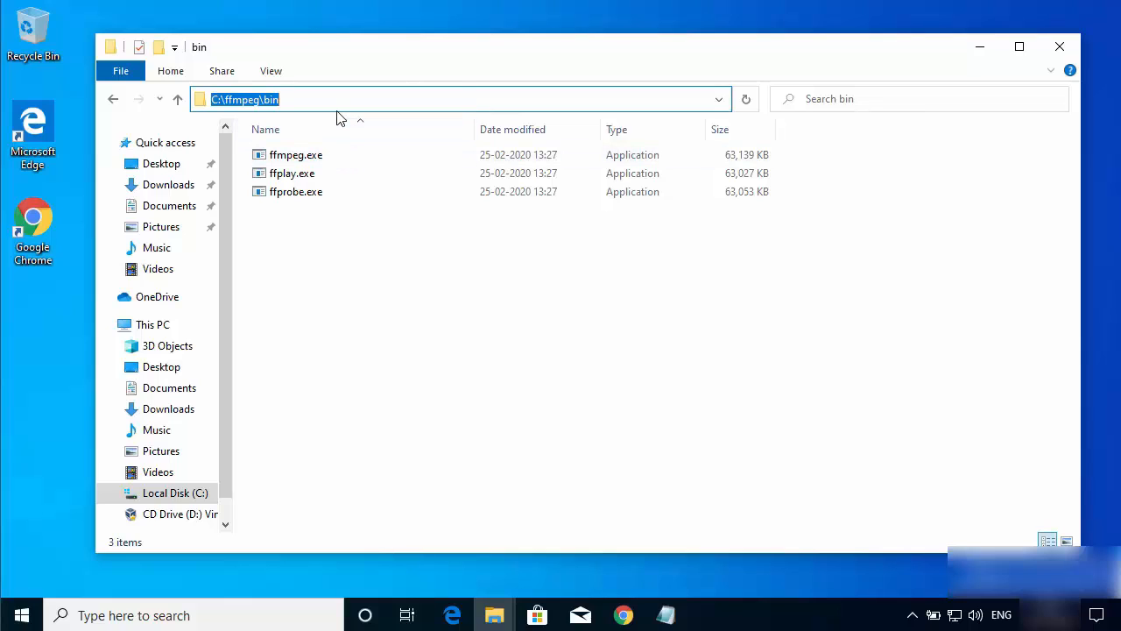
pyautogui.click(455, 217)
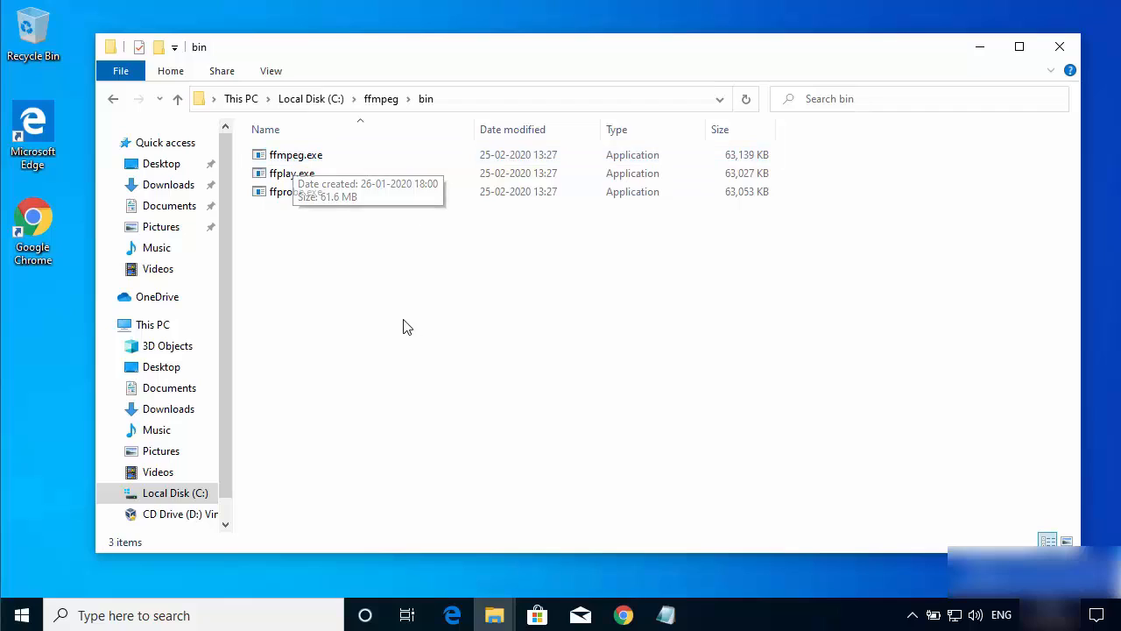
# Step: Copy the full path of the bin folder, search Windows Settings for "env" and open the system environment variables editor
pyautogui.click(514, 99)
pyautogui.hotkey('ctrl', 'c')
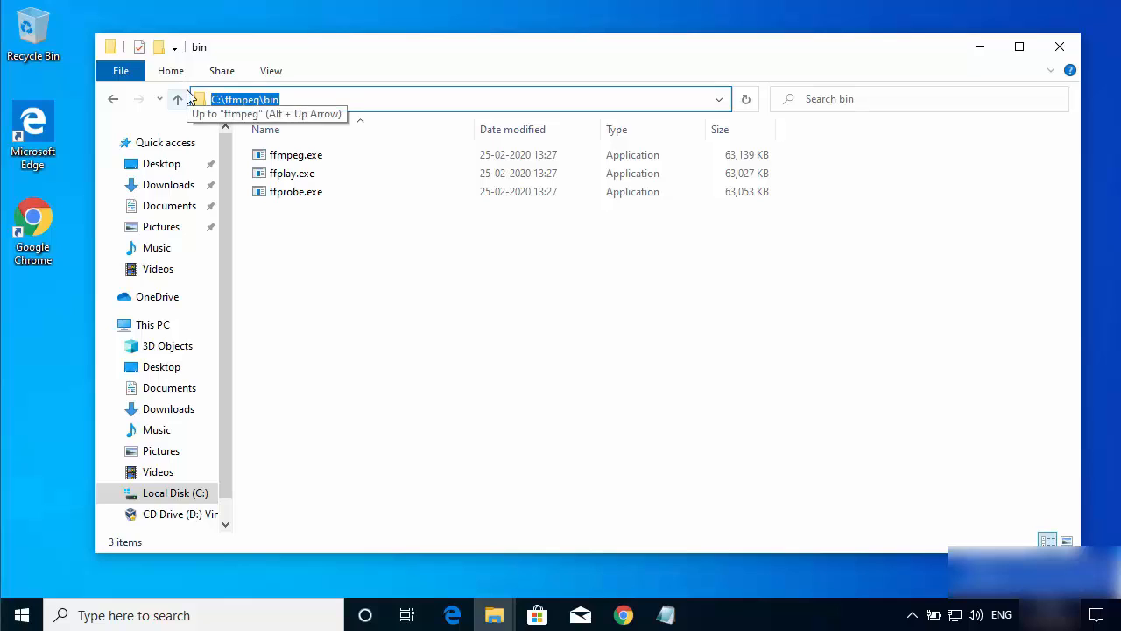
pyautogui.click(22, 616)
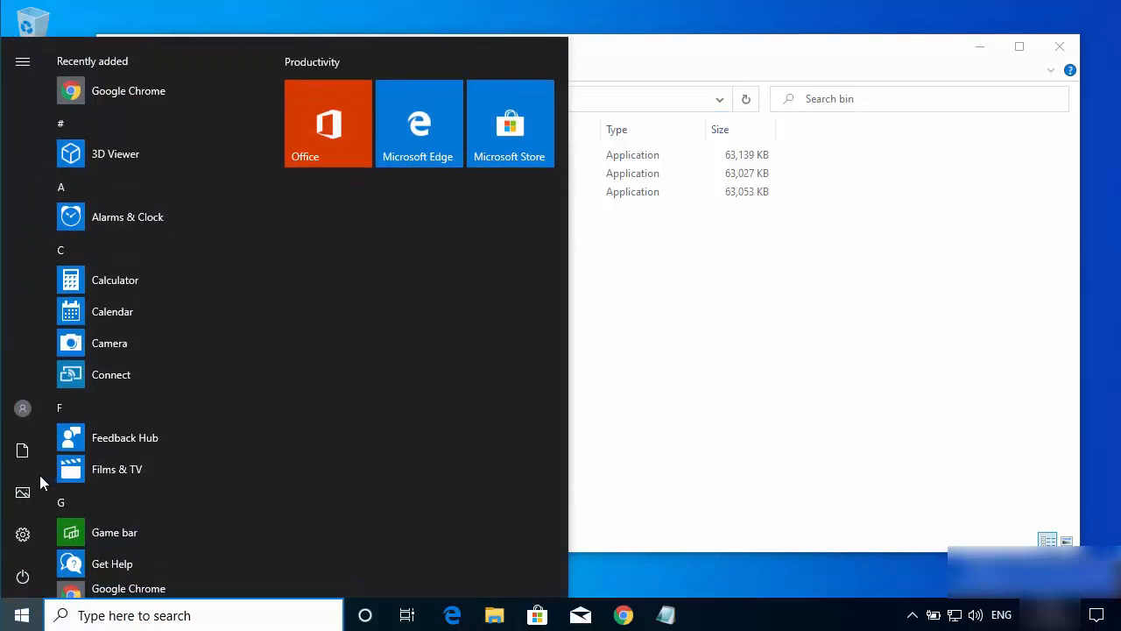
pyautogui.moveTo(22, 543)
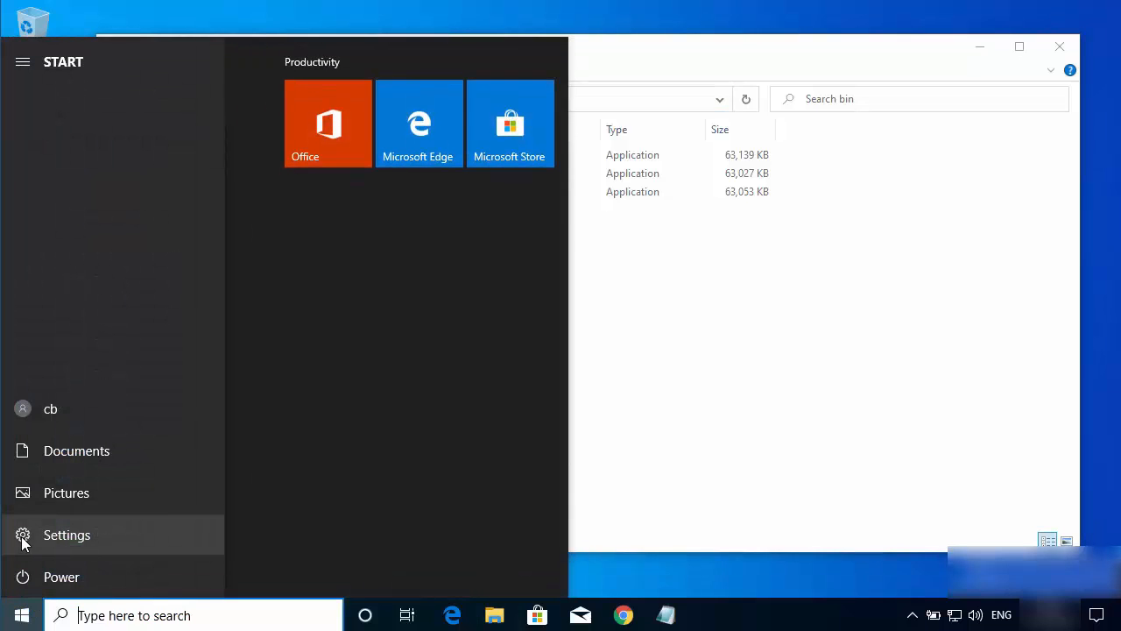
pyautogui.click(76, 536)
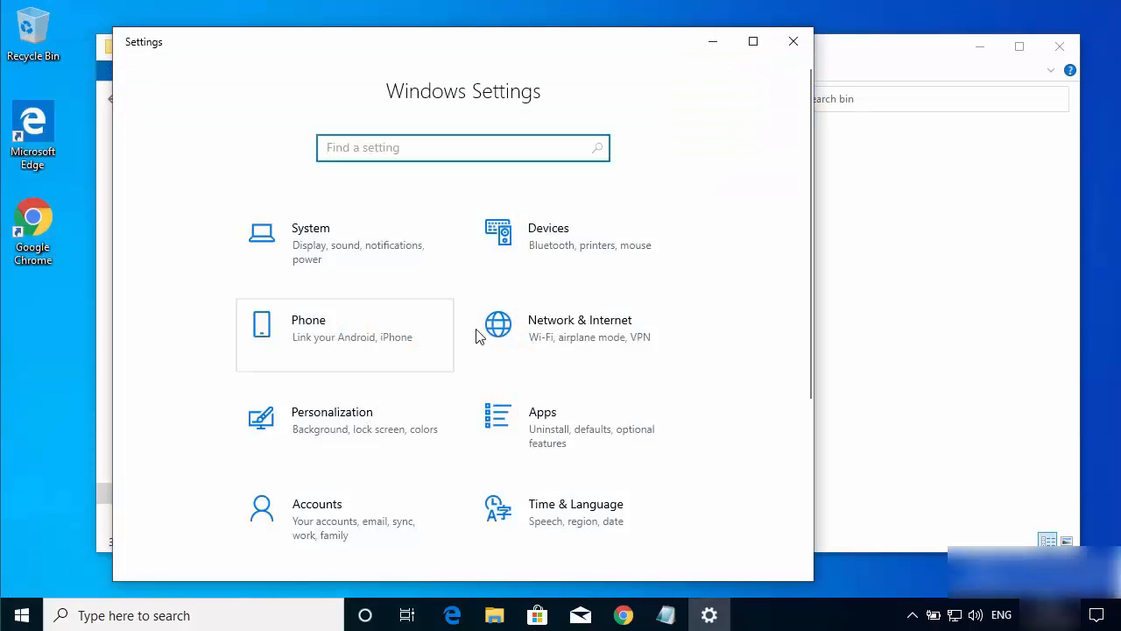
pyautogui.click(321, 237)
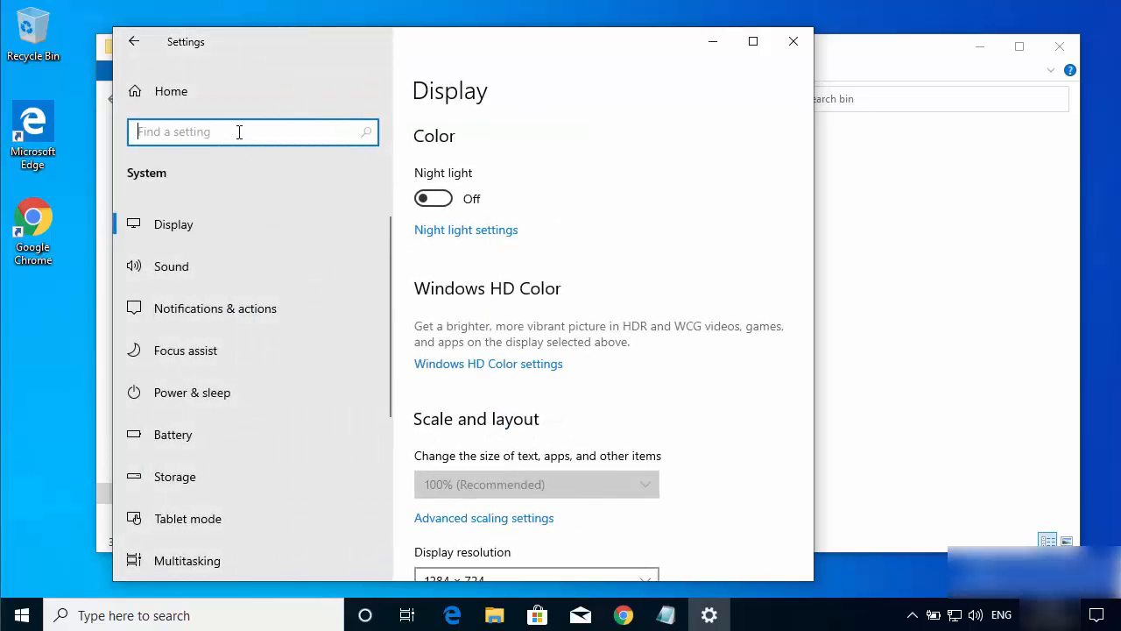
pyautogui.write('env')
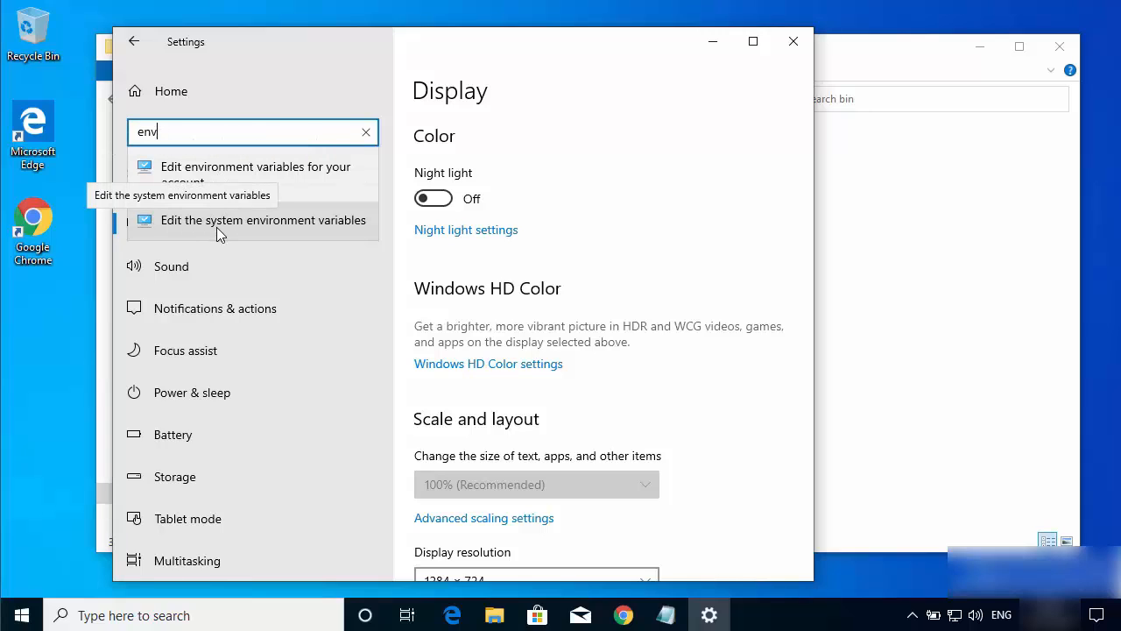
pyautogui.click(248, 225)
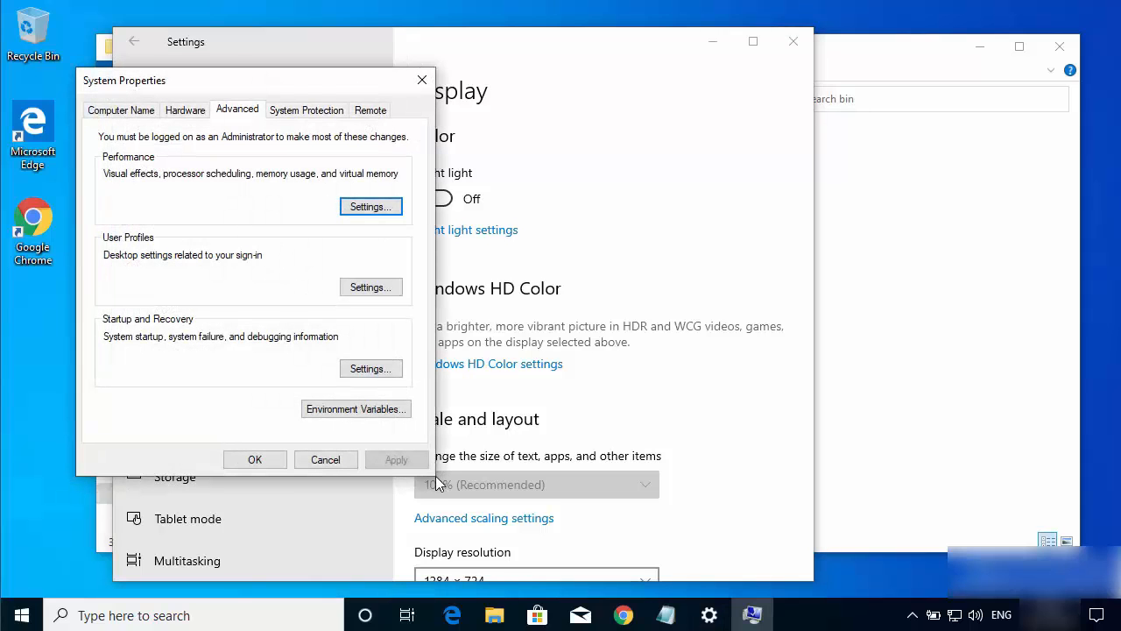
# Step: Add C:\ffmpeg\bin as a new entry to the system Path variable, save the change and close the settings windows
pyautogui.click(340, 411)
pyautogui.click(342, 417)
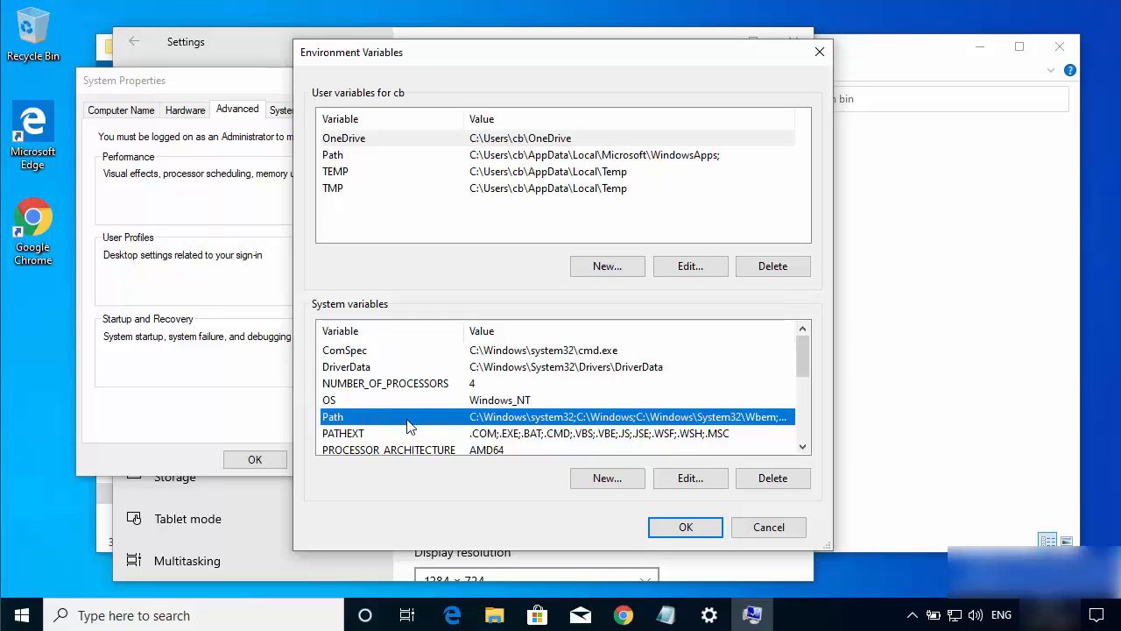
pyautogui.click(690, 479)
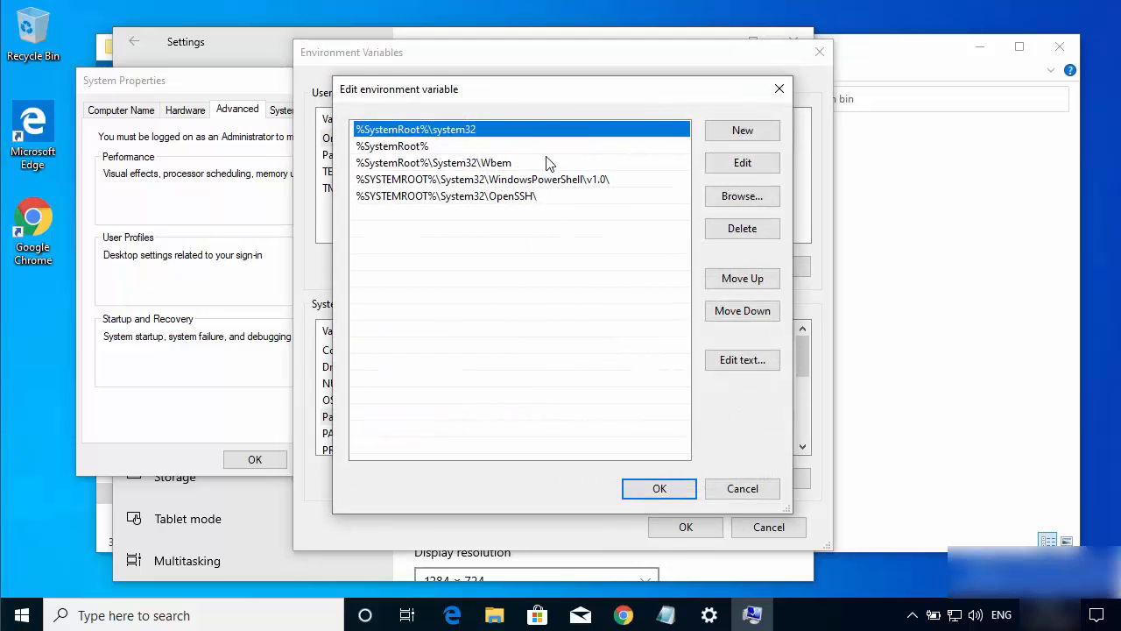
pyautogui.click(726, 136)
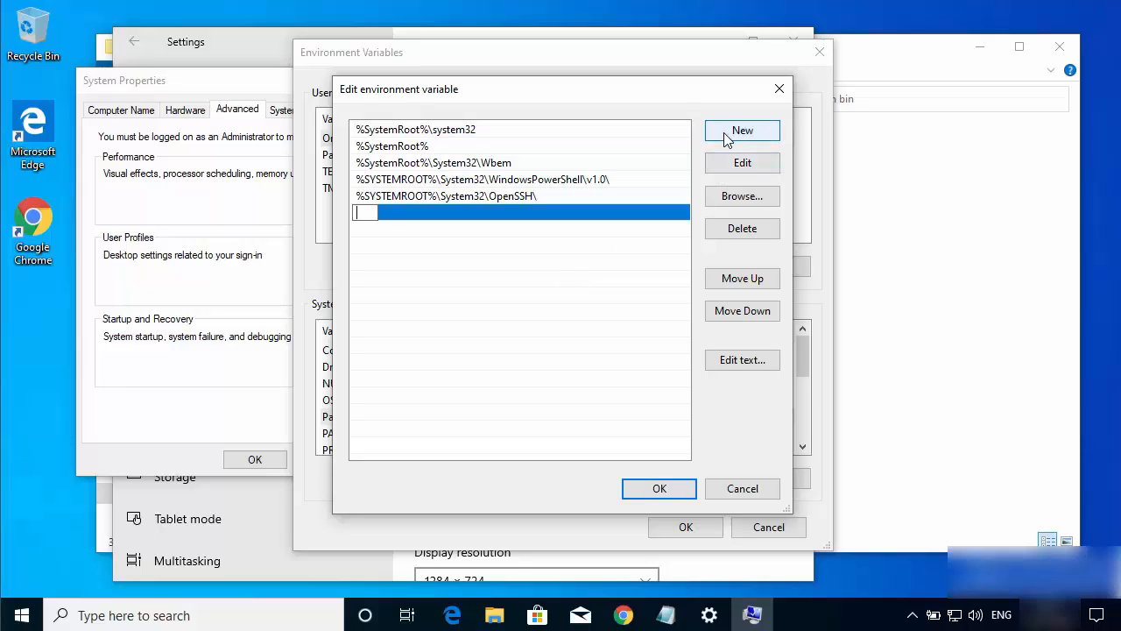
pyautogui.hotkey('ctrl', 'v')
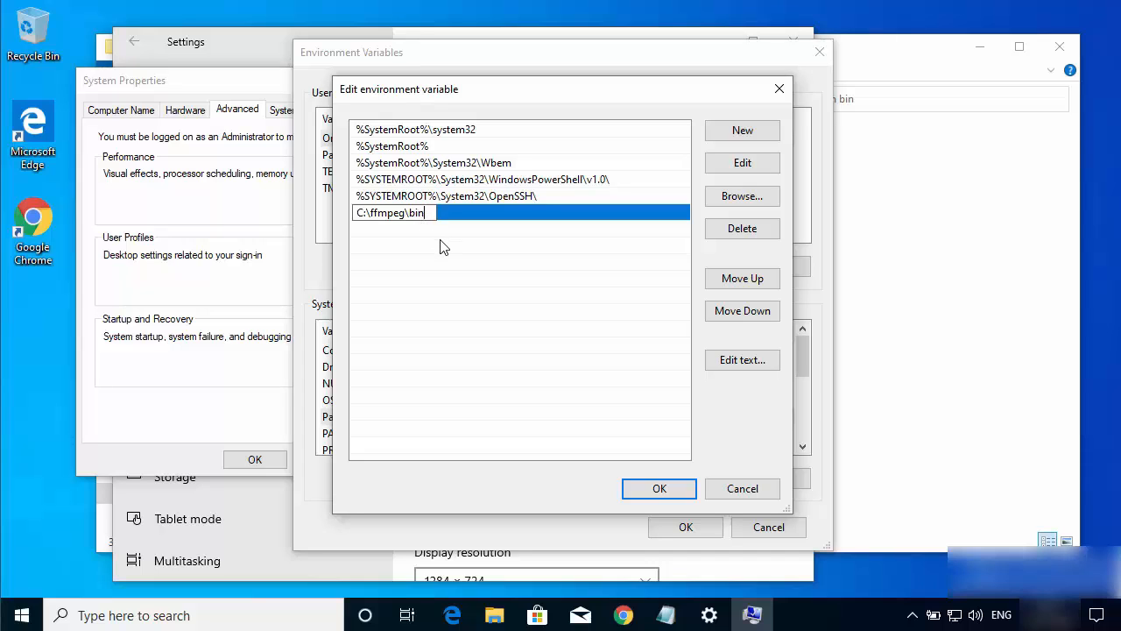
pyautogui.press('Return')
pyautogui.click(641, 489)
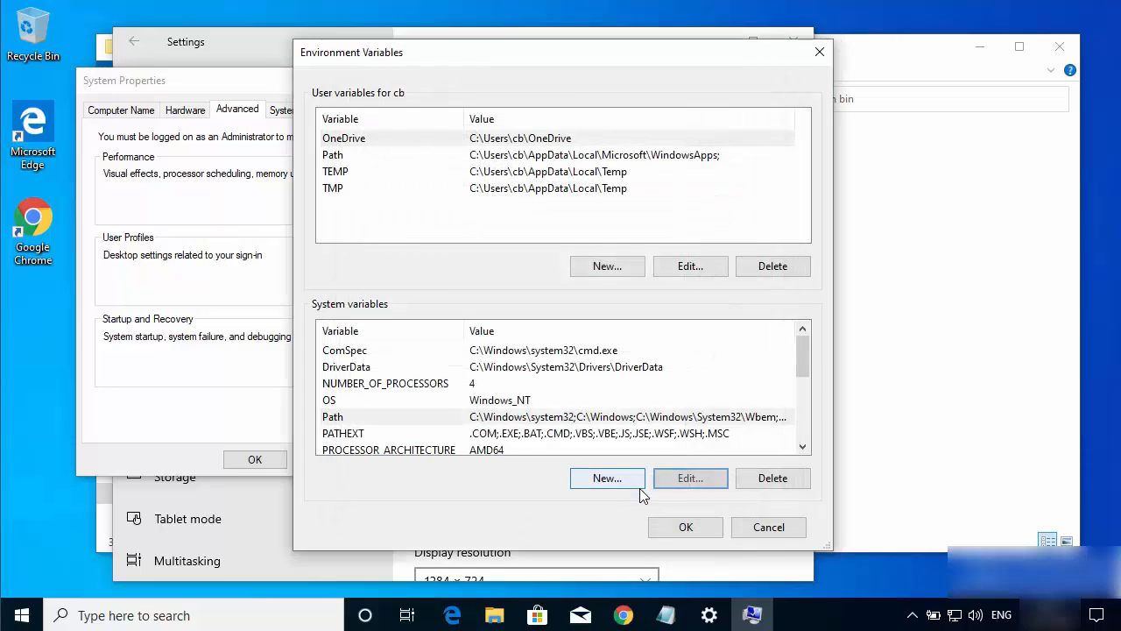
pyautogui.click(685, 527)
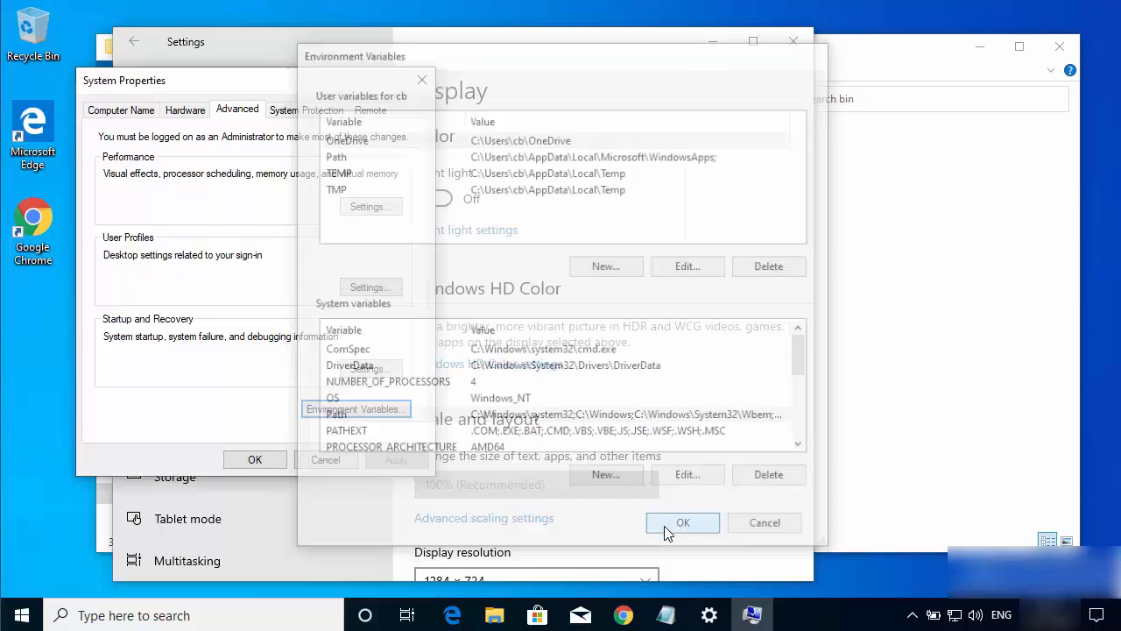
pyautogui.click(255, 460)
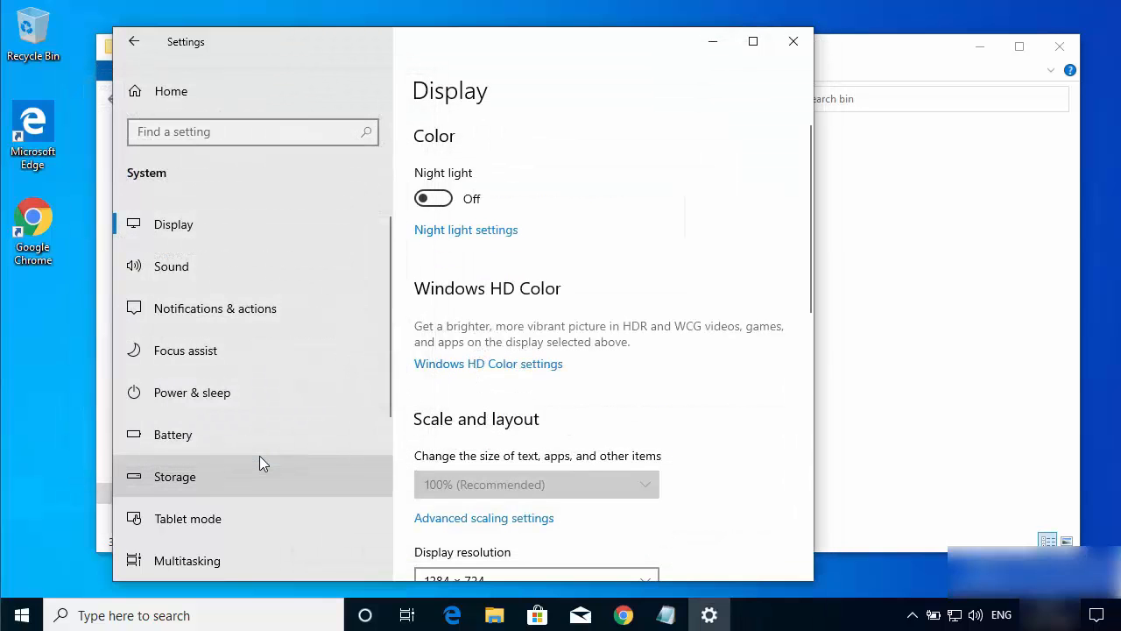
pyautogui.click(793, 44)
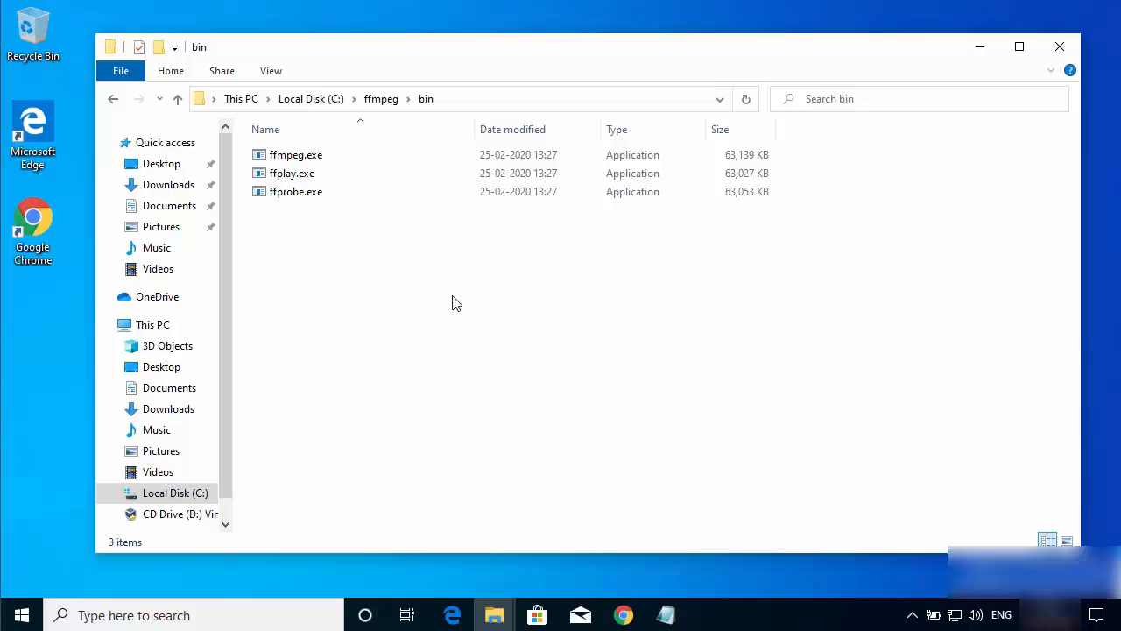
# Step: Open the Videos folder in File Explorer, and launch Command Prompt by searching for "cmd"
pyautogui.click(160, 270)
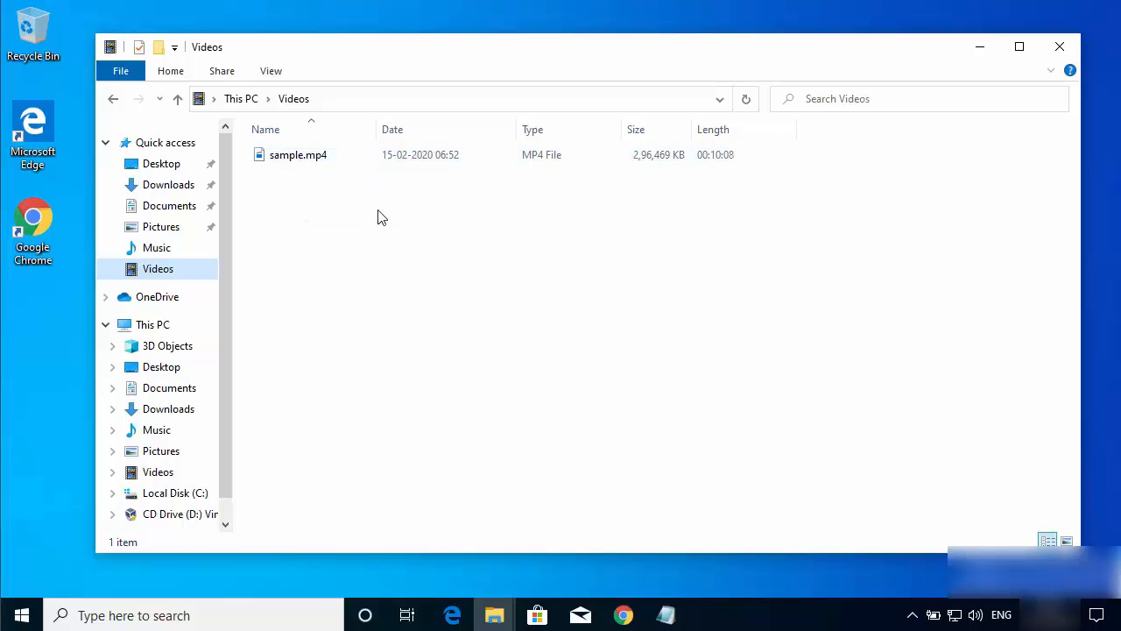
pyautogui.click(423, 240)
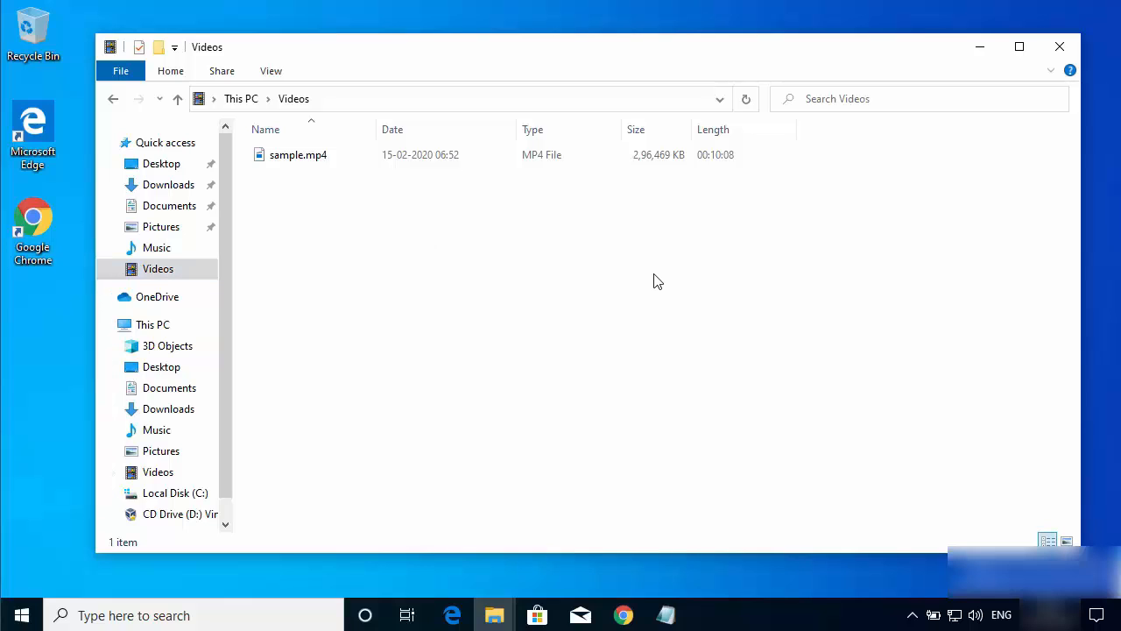
pyautogui.click(140, 615)
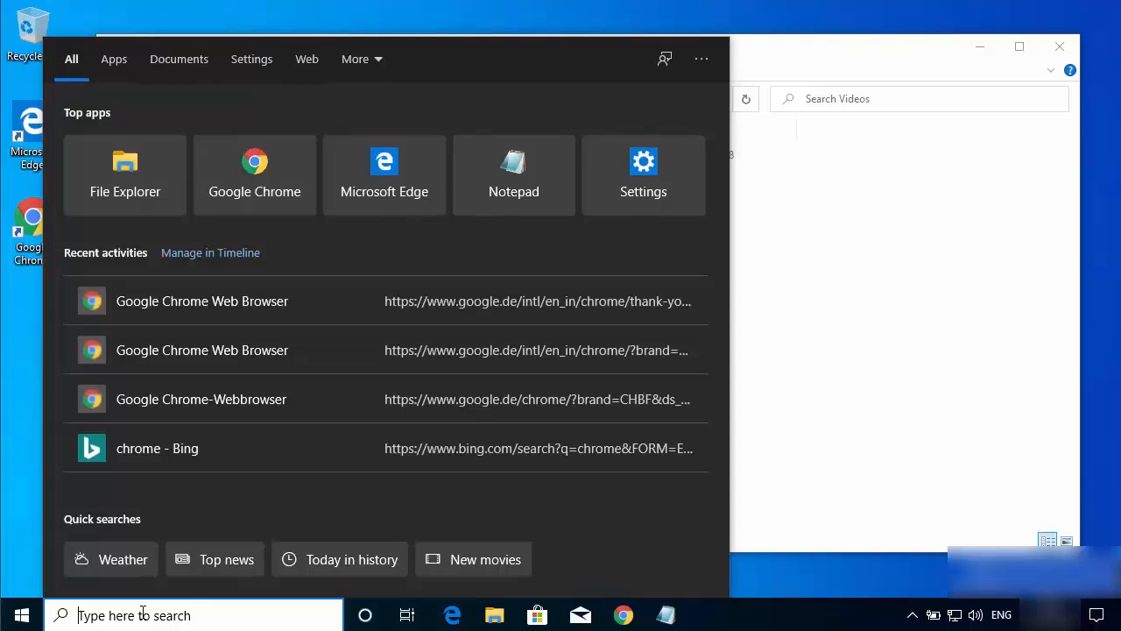
pyautogui.write('cmd')
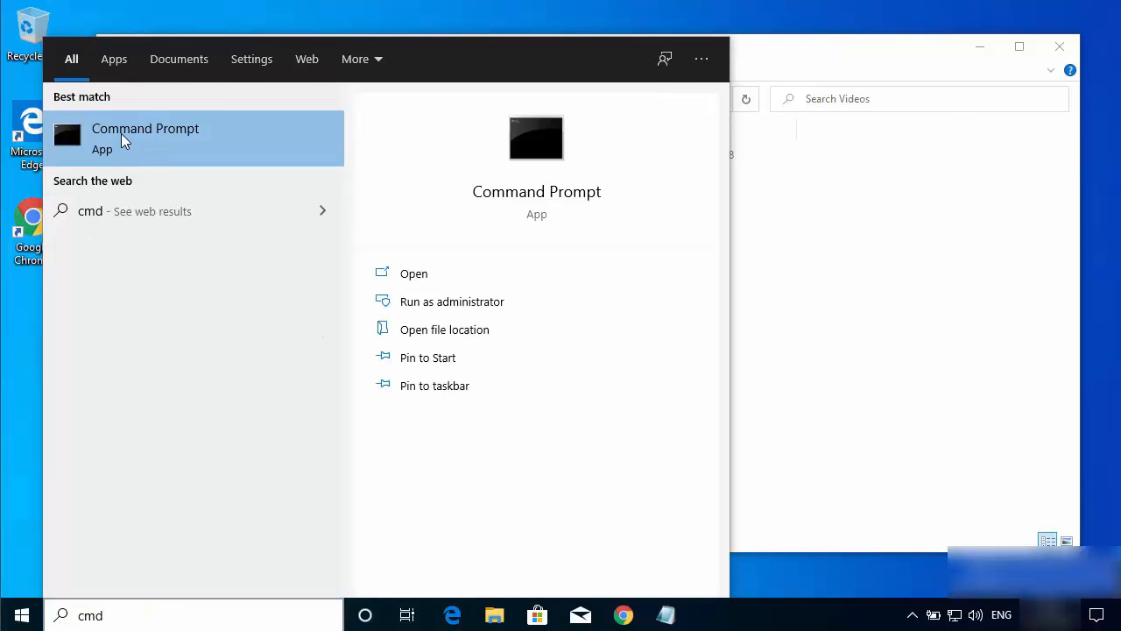
pyautogui.click(123, 142)
# Step: Set the font size of the Command Prompt window to 24 in its properties
pyautogui.click(136, 128)
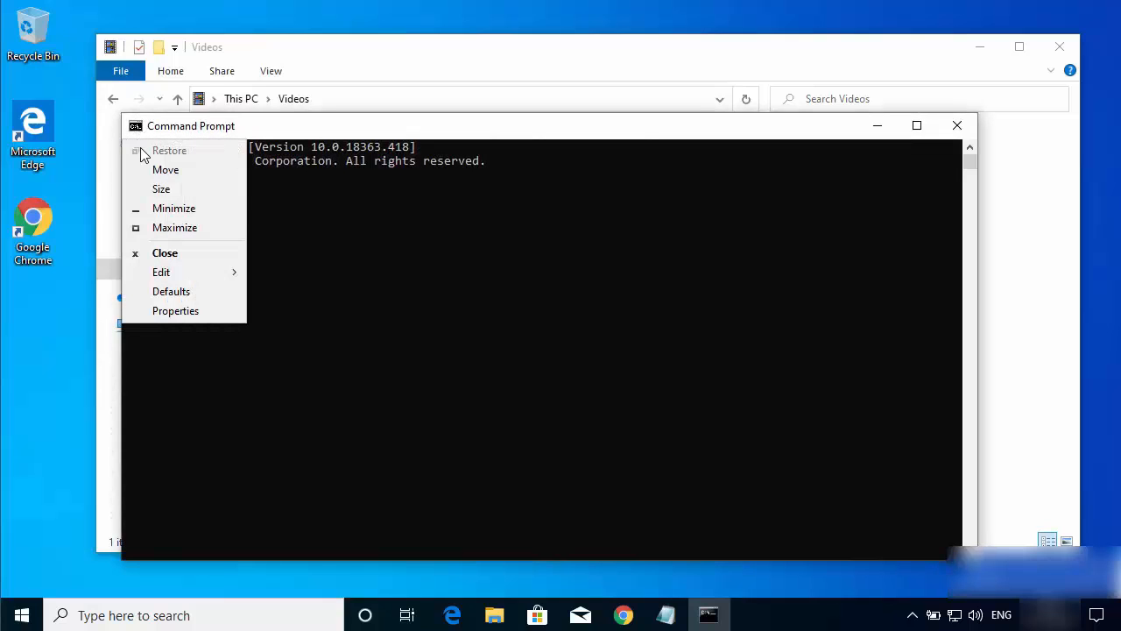
pyautogui.click(171, 313)
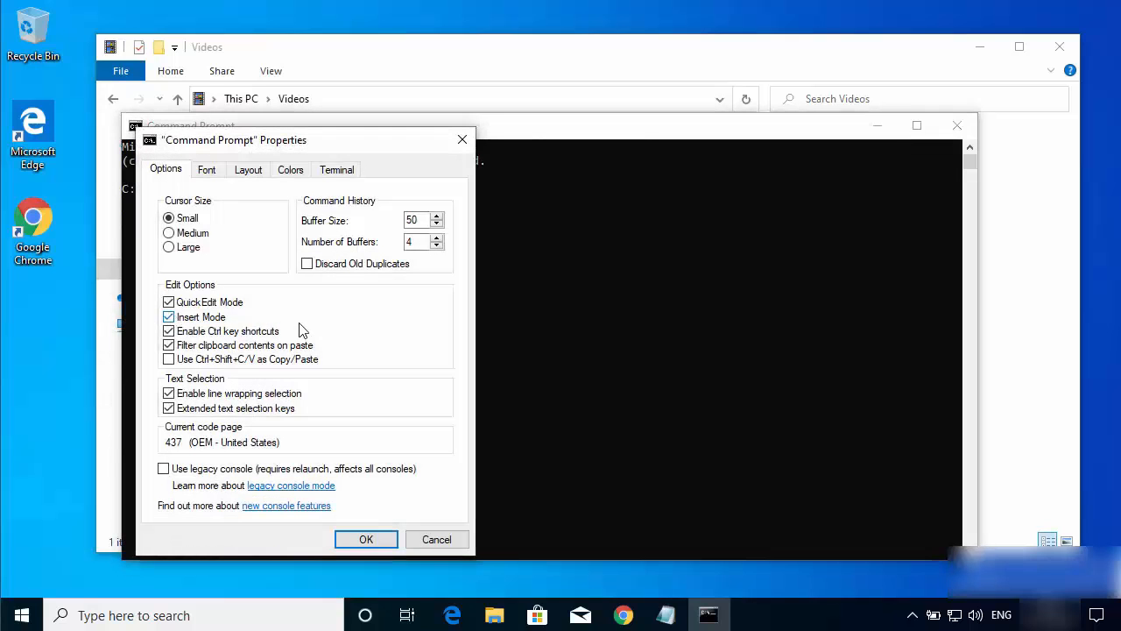
pyautogui.click(219, 172)
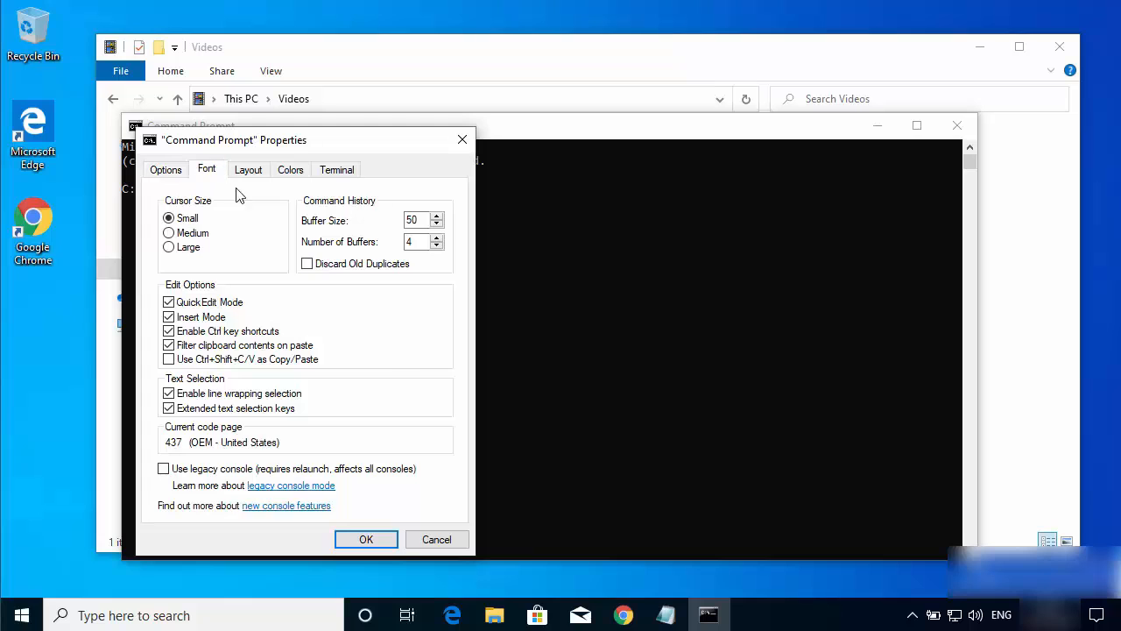
pyautogui.click(172, 264)
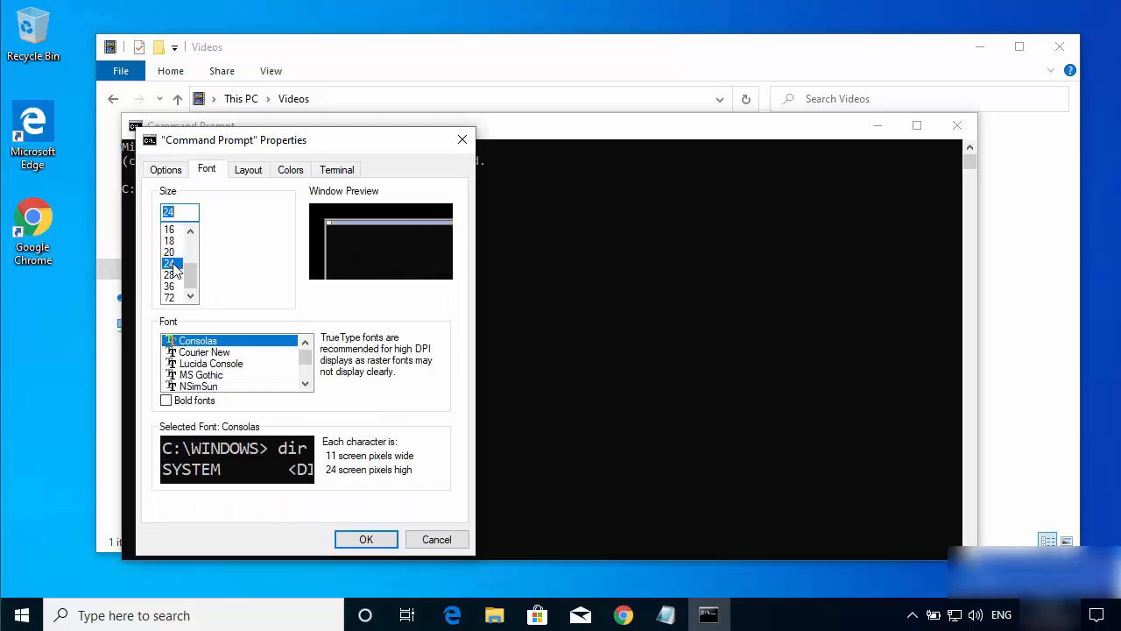
pyautogui.click(365, 539)
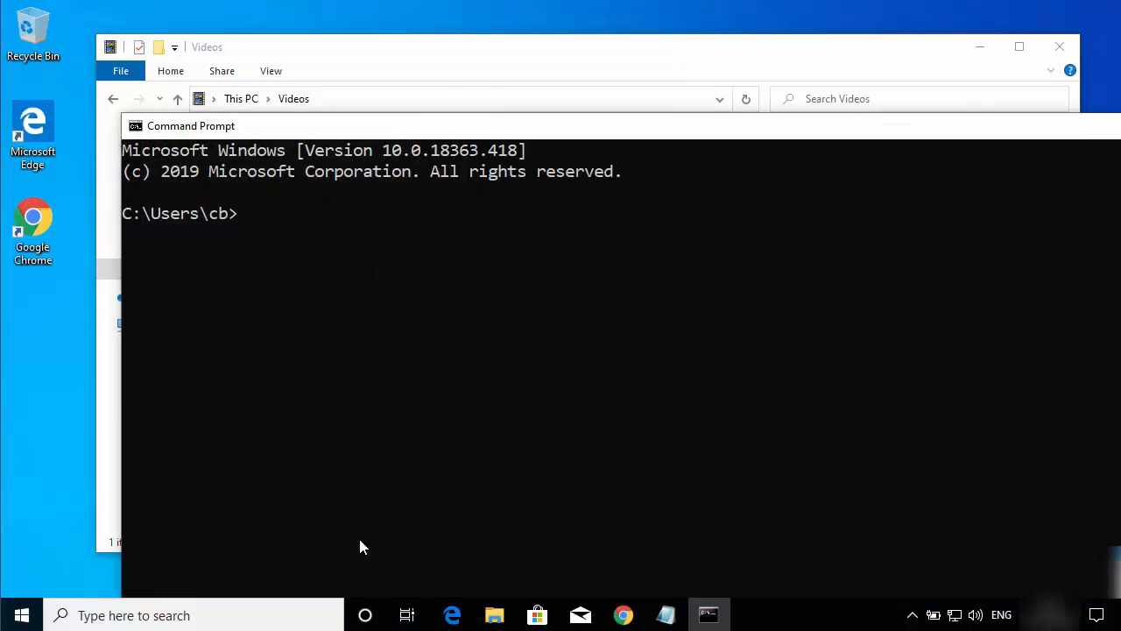
# Step: Check the location of the Videos folder in File Explorer and move the Command Prompt window up on the desktop
pyautogui.moveTo(497, 133); pyautogui.dragTo(413, 150)
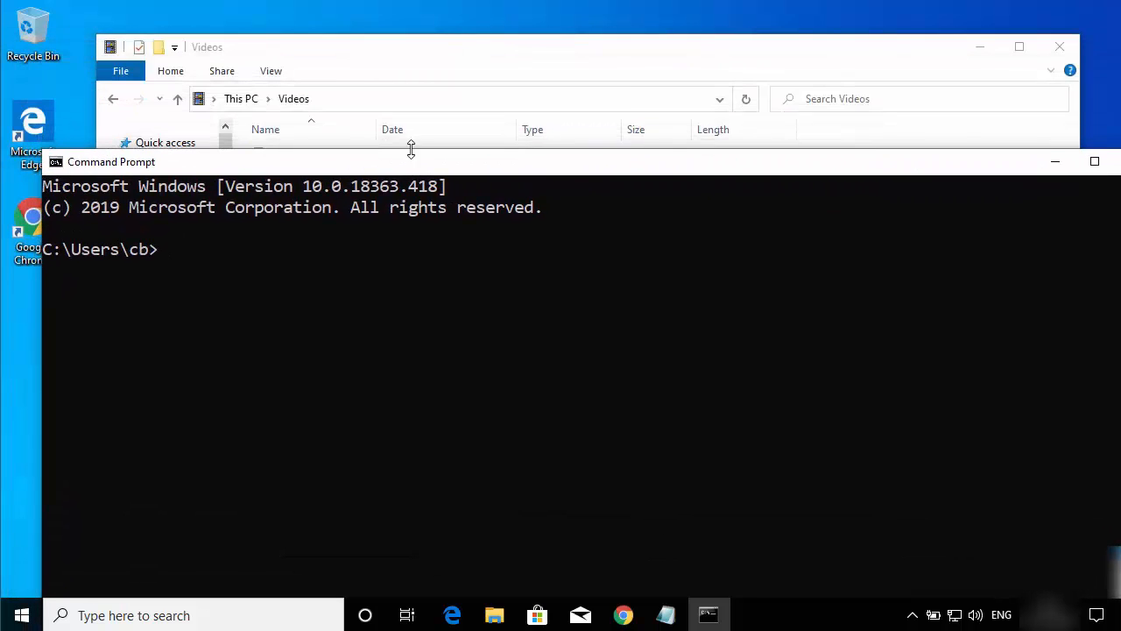
pyautogui.click(415, 103)
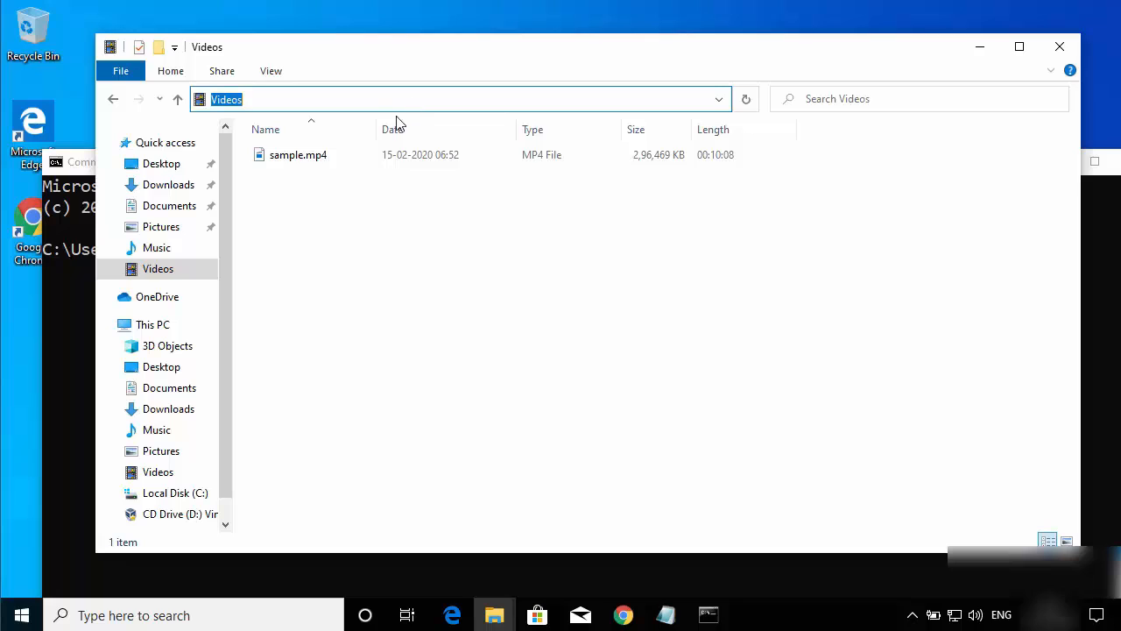
pyautogui.click(383, 561)
pyautogui.moveTo(433, 168); pyautogui.dragTo(413, 48)
pyautogui.click(356, 172)
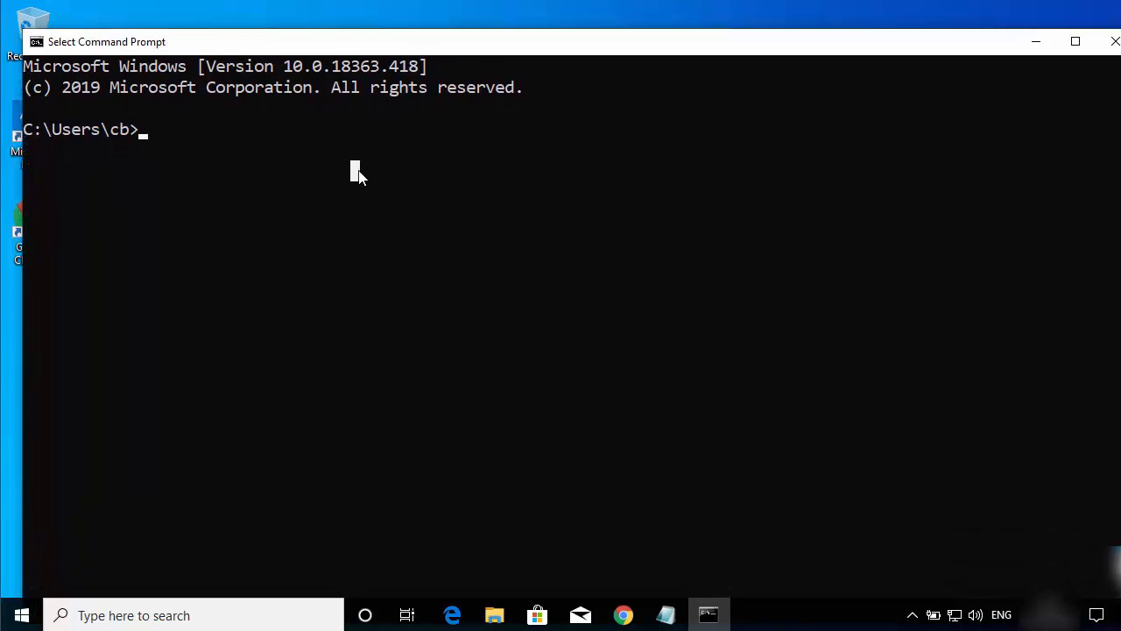
# Step: Change the Command Prompt's working directory to Videos with cd
pyautogui.write('cd')
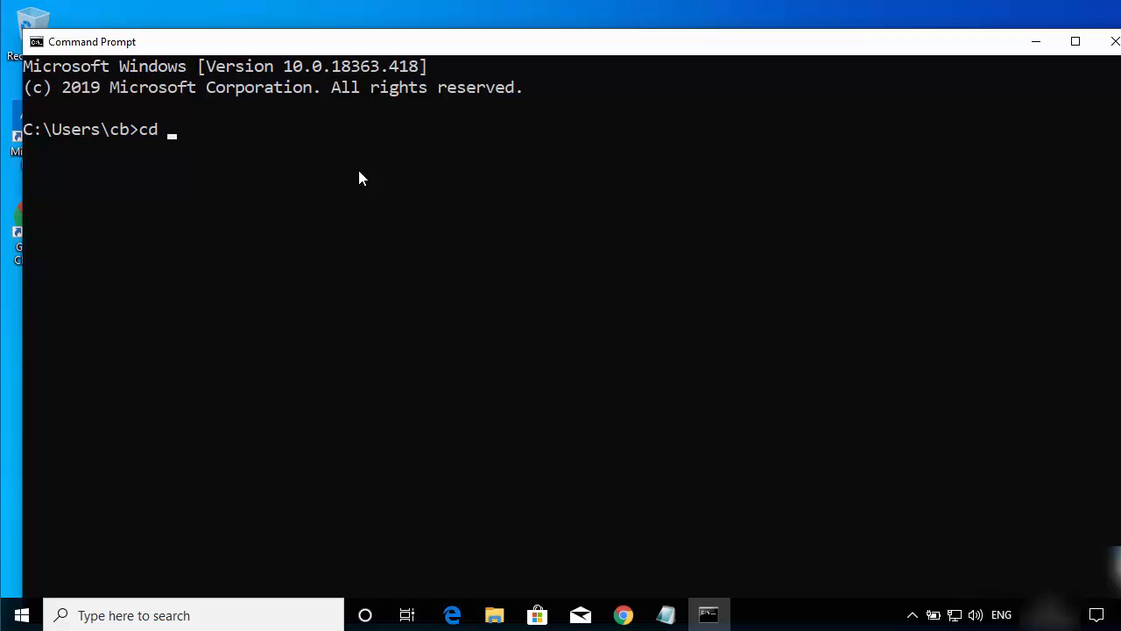
pyautogui.write('Videos')
pyautogui.press('Return')
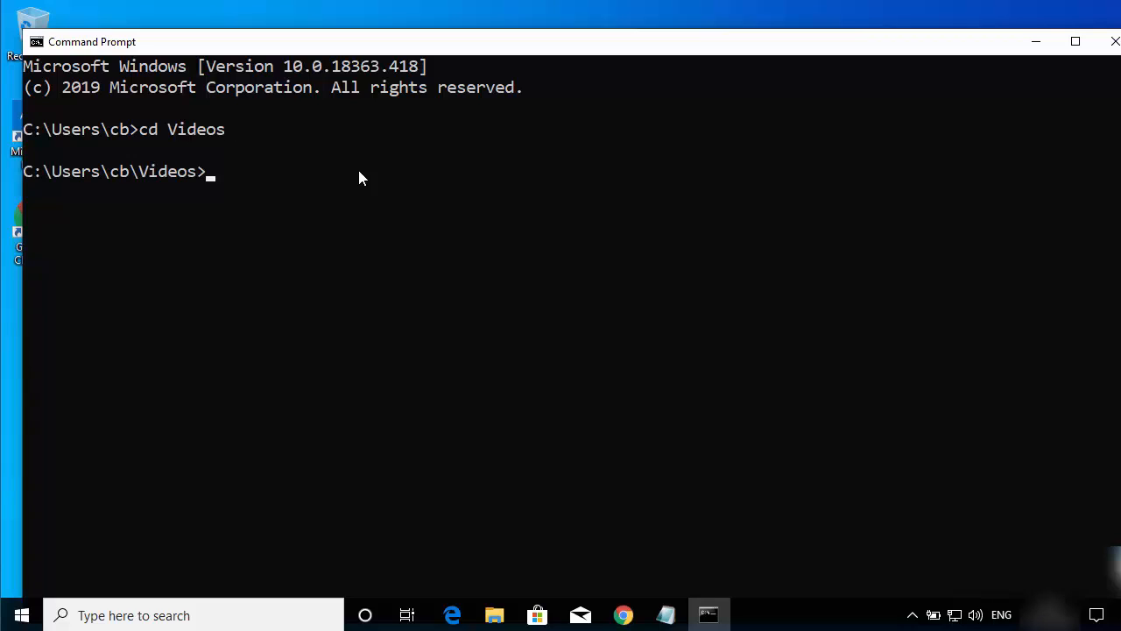
# Step: List the contents of the Videos directory with dir and highlight sample.mp4 in the listing
pyautogui.write('dir')
pyautogui.press('Return')
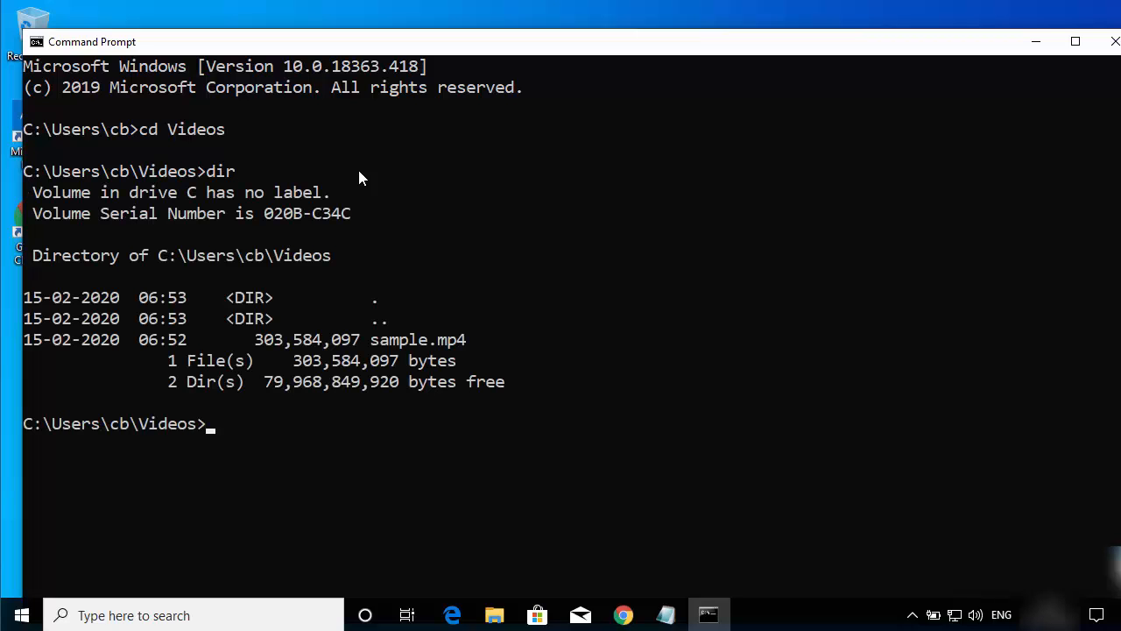
pyautogui.moveTo(372, 339); pyautogui.dragTo(466, 345)
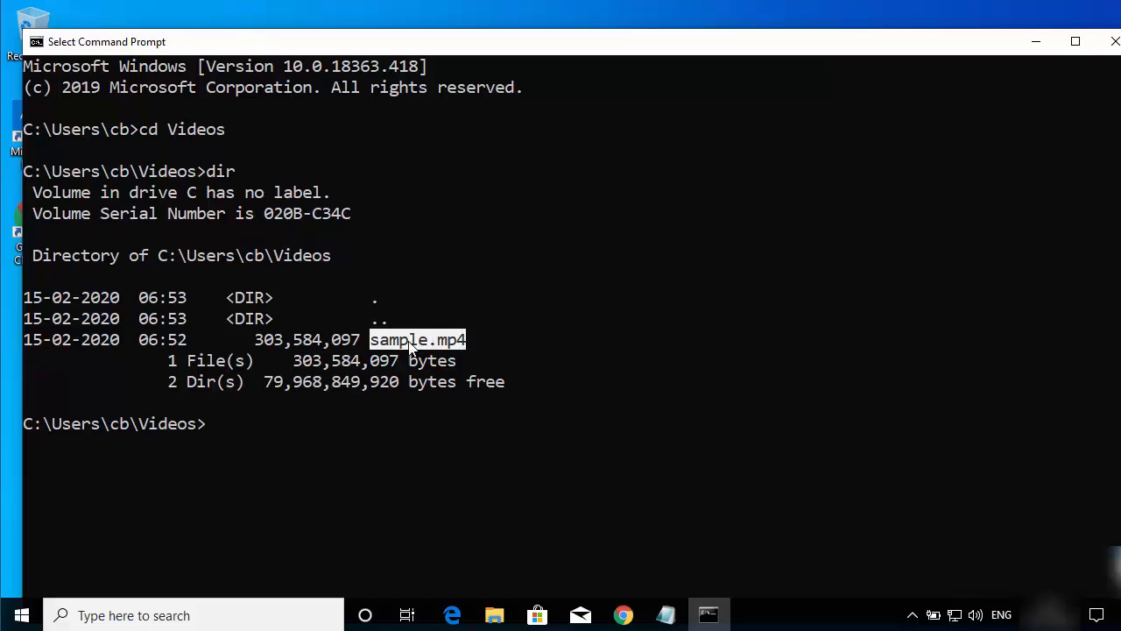
pyautogui.click(375, 432)
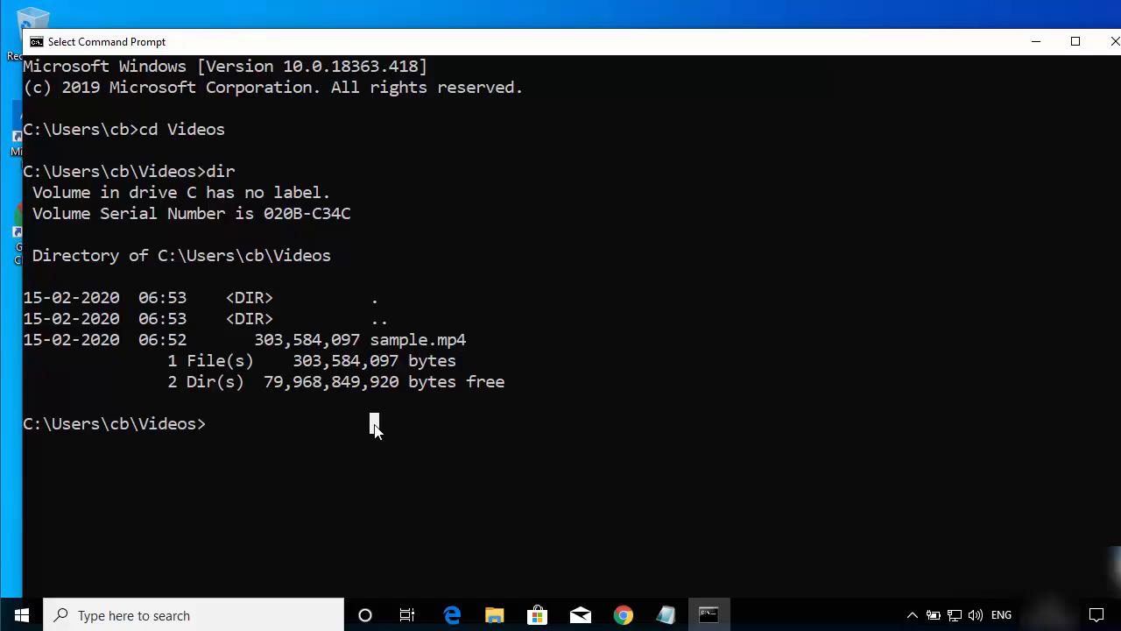
pyautogui.click(317, 444)
# Step: Run ffmpeg without options from the Videos directory and review its version and usage output
pyautogui.write('ff')
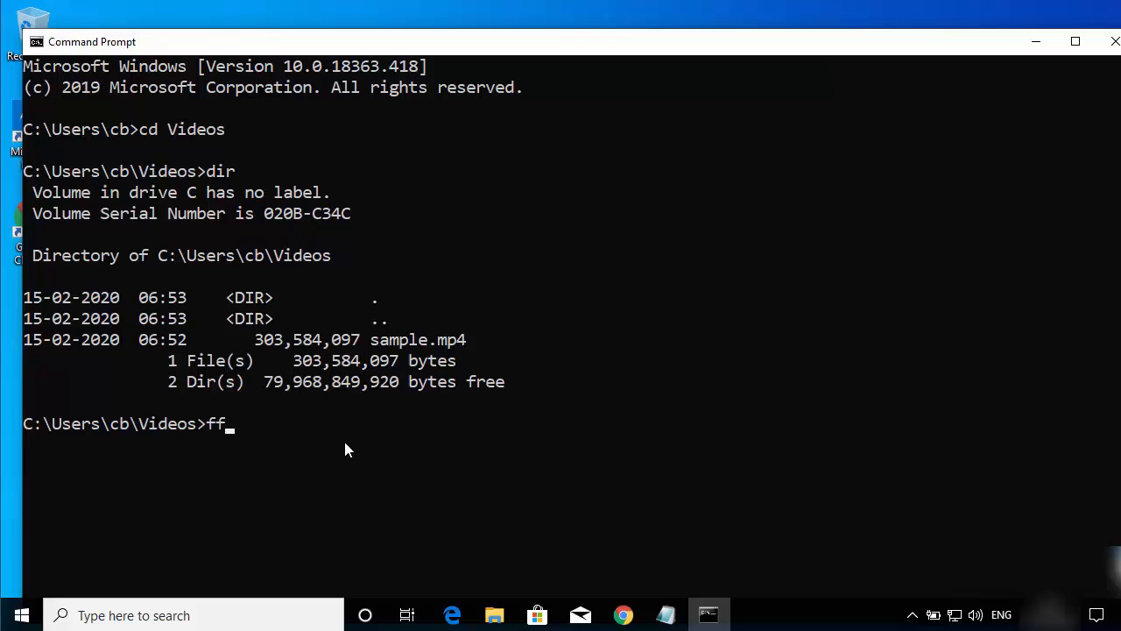
pyautogui.write('mpeg')
pyautogui.press('Return')
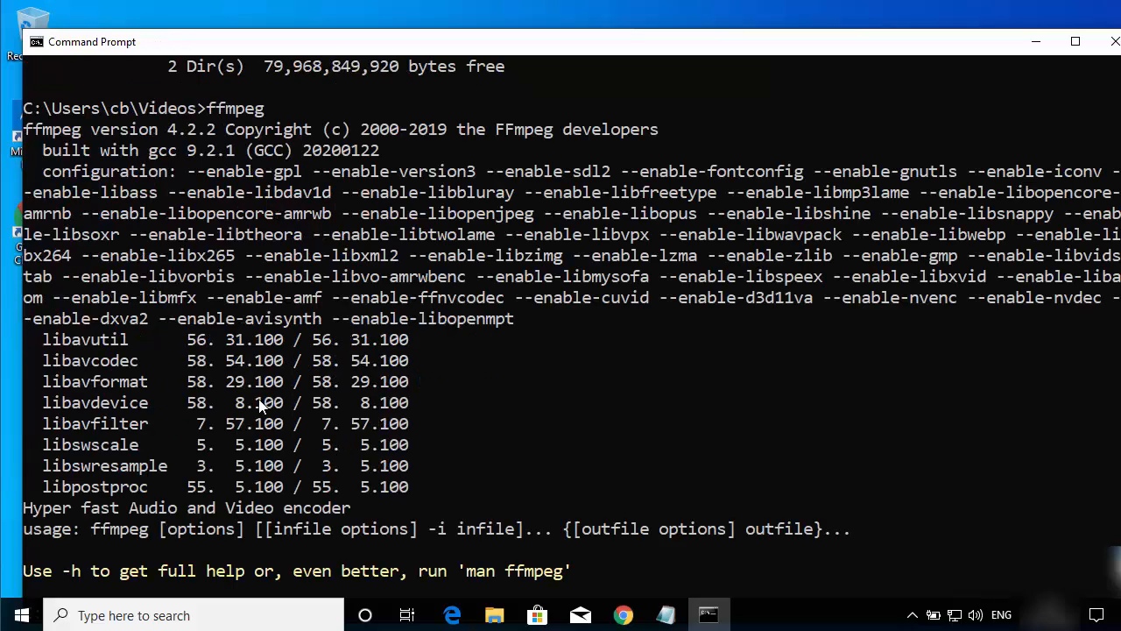
pyautogui.scroll(-2, 329, 371)
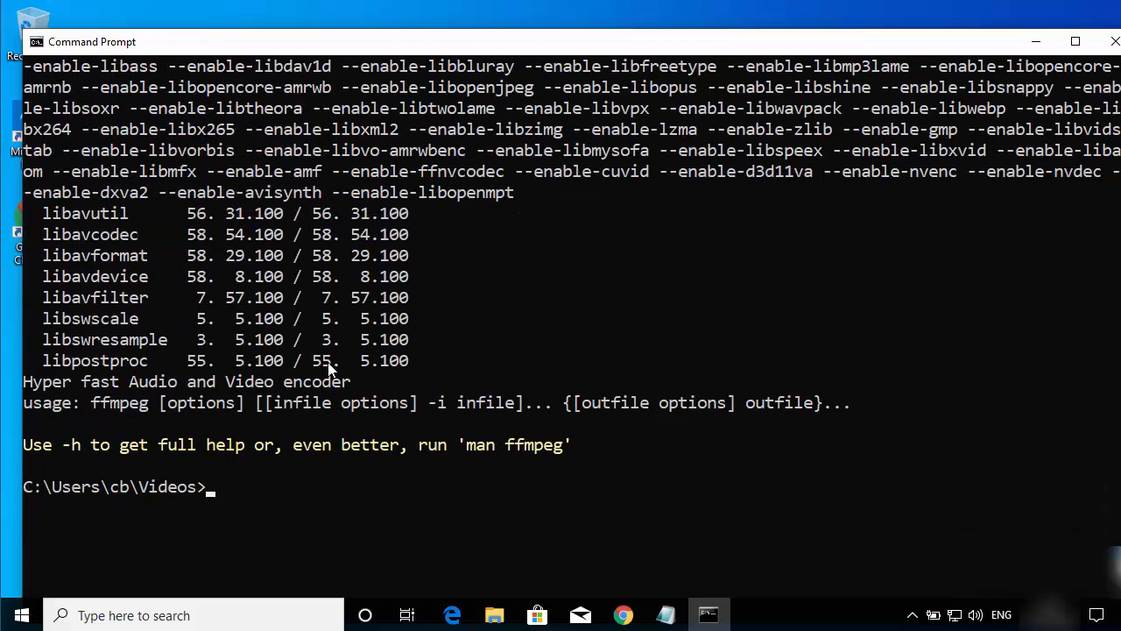
# Step: Enter the start of a conversion command at the Videos prompt: ffmpeg -i with sample.mp4 as the input file
pyautogui.scroll(2, 331, 363)
pyautogui.scroll(1, 334, 361)
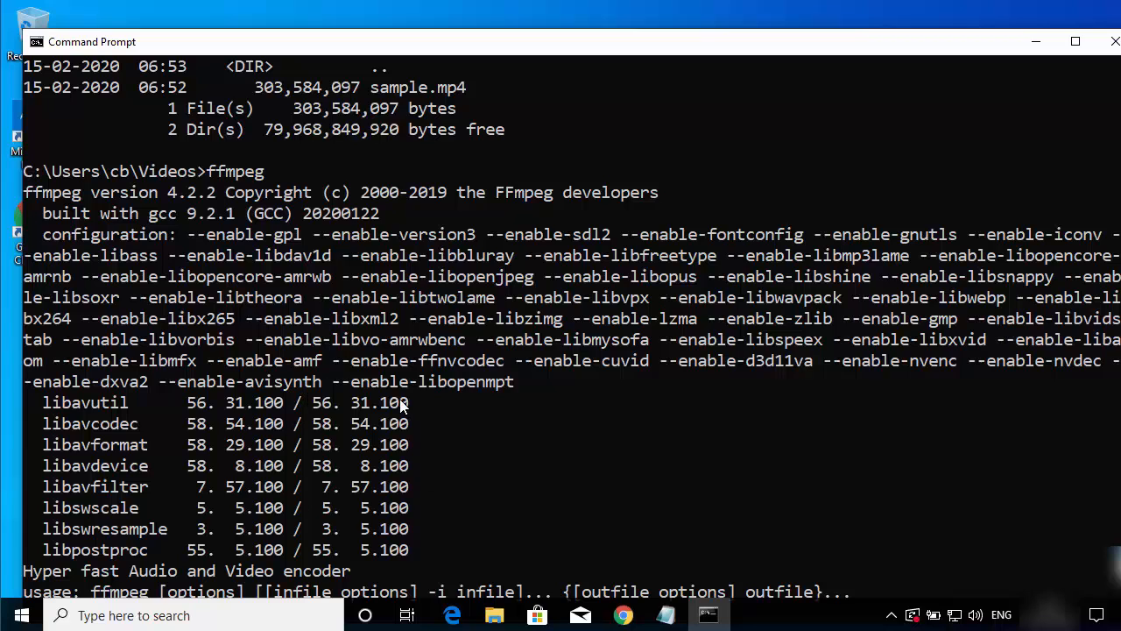
pyautogui.scroll(3, 405, 406)
pyautogui.scroll(-6, 404, 406)
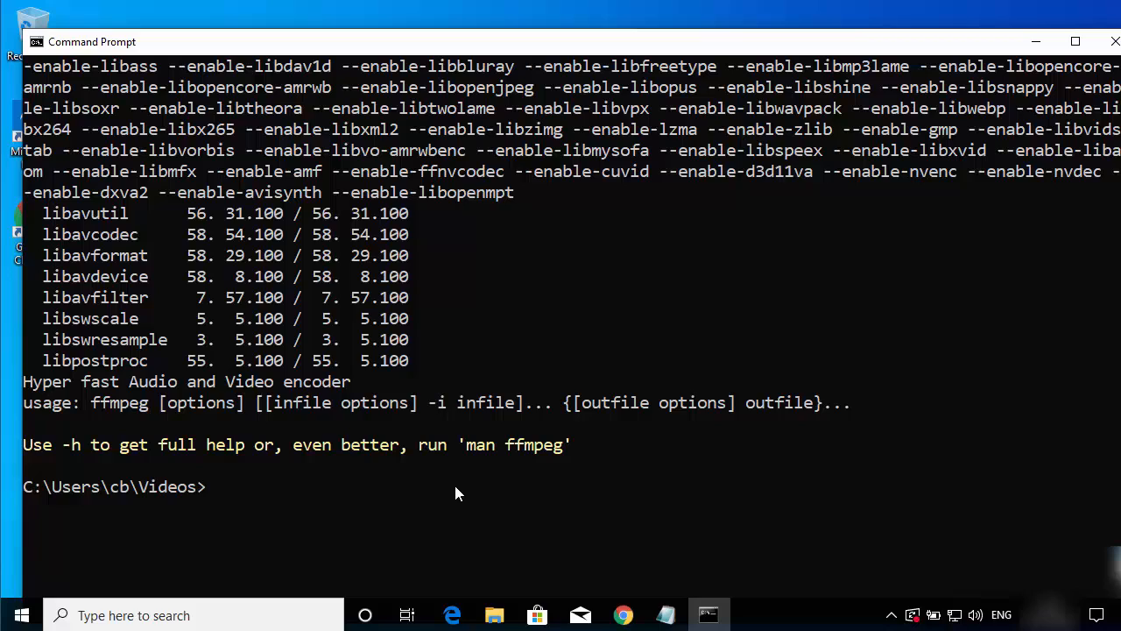
pyautogui.write('ffmpeg -i sa')
pyautogui.press('Tab')
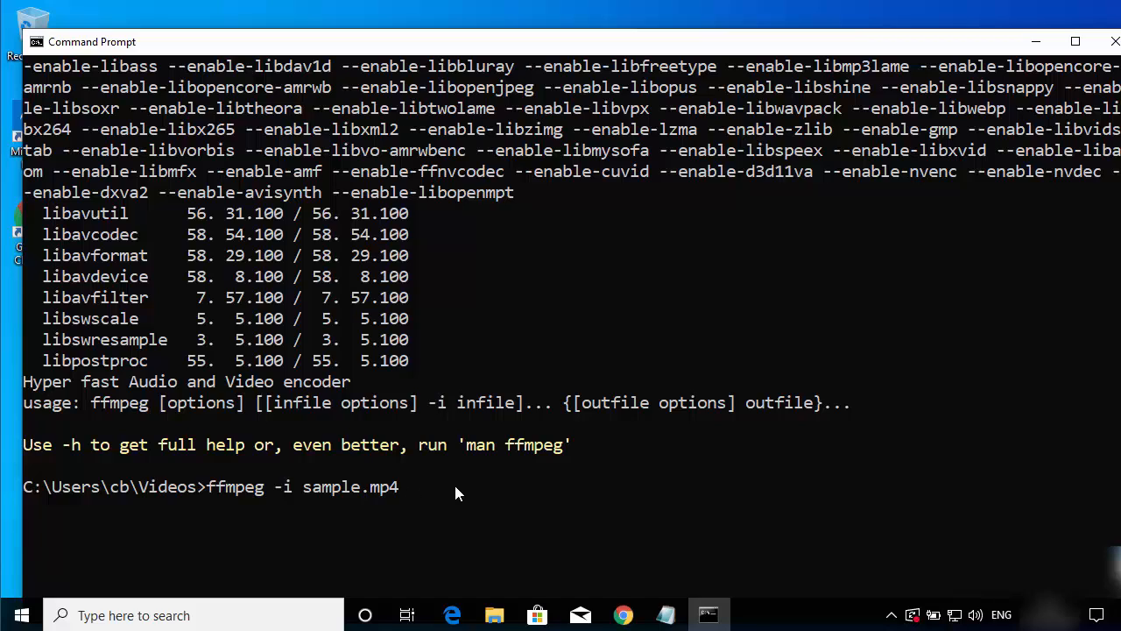
# Step: Complete the command with sample-small.mp4 as the output file and run the conversion
pyautogui.write('s')
pyautogui.press('Tab')
pyautogui.press('Left')
pyautogui.press('Left')
pyautogui.press('Left')
pyautogui.press('Left')
pyautogui.write('2')
pyautogui.press('BackSpace')
pyautogui.write('-small')
pyautogui.press('Return')
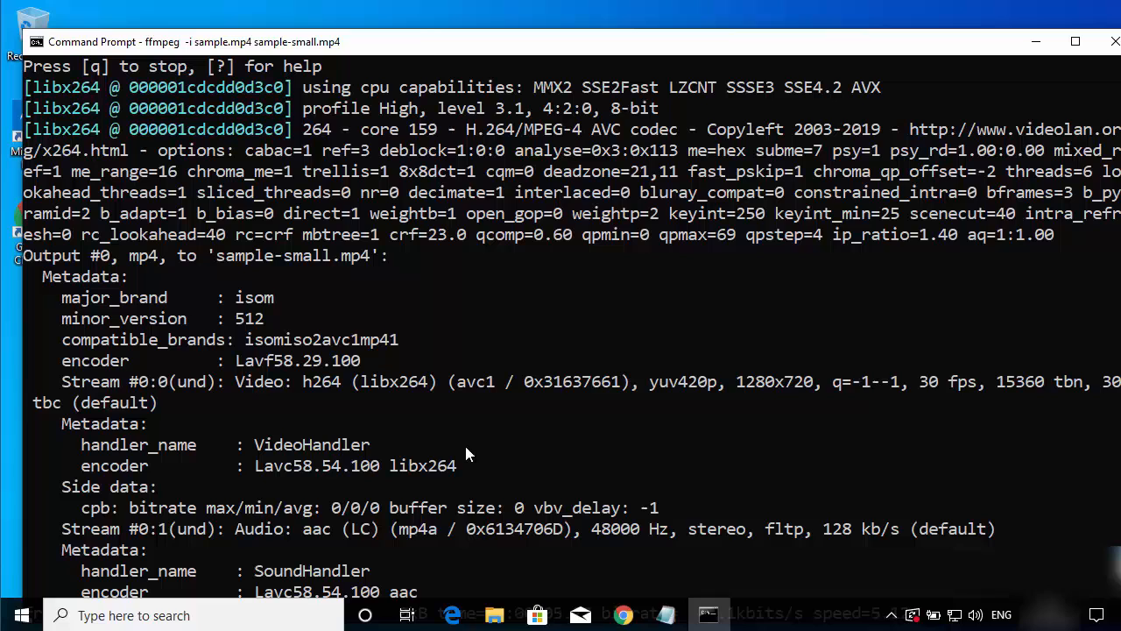
# Step: Examine the running conversion's stream mapping, output details and progress line, resizing the Command Prompt window for reading
pyautogui.doubleClick(436, 41)
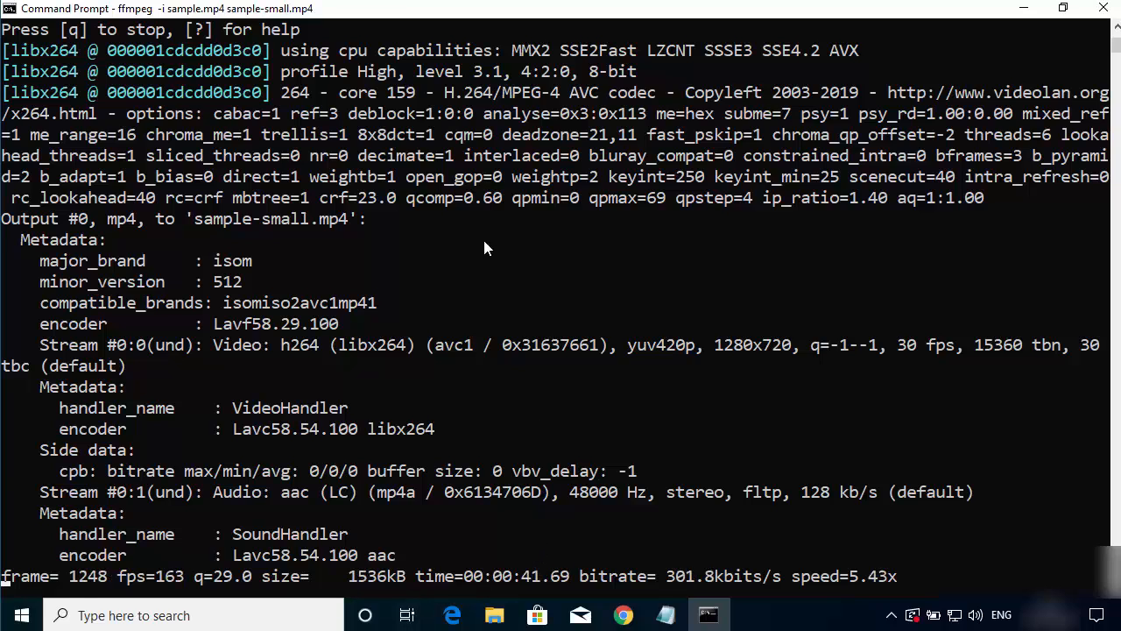
pyautogui.doubleClick(488, 11)
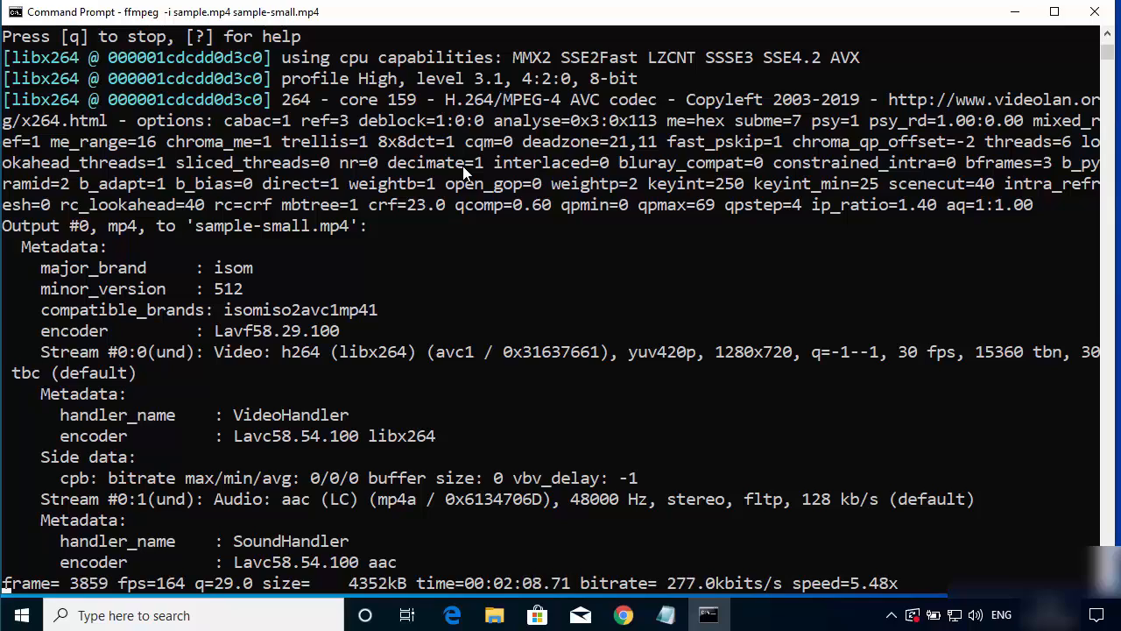
pyautogui.click(376, 330)
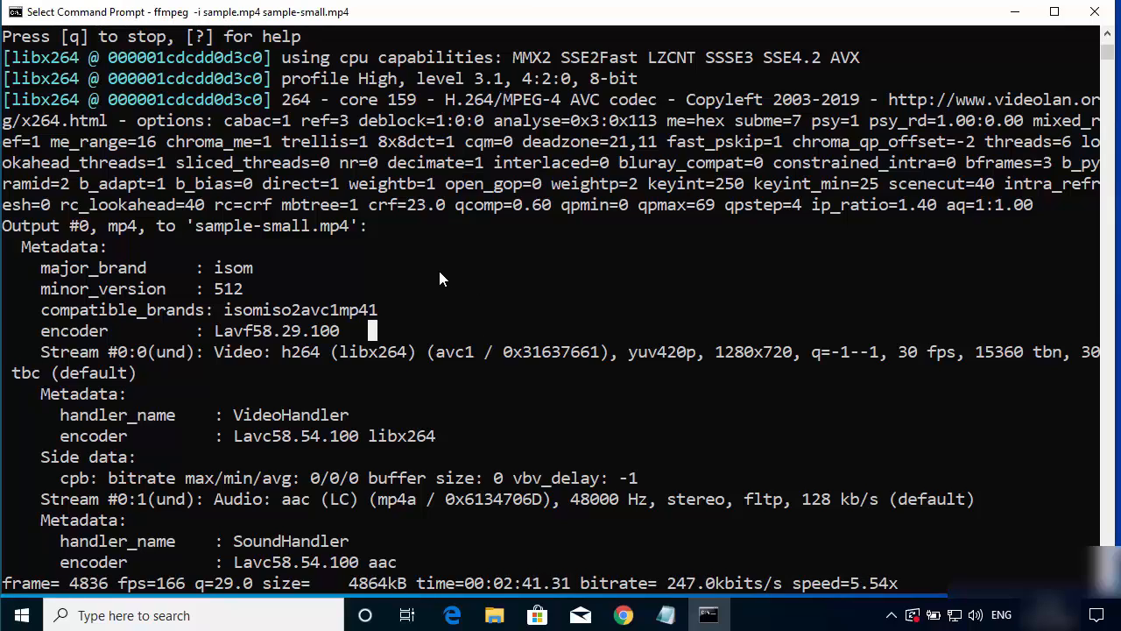
pyautogui.scroll(1, 441, 276)
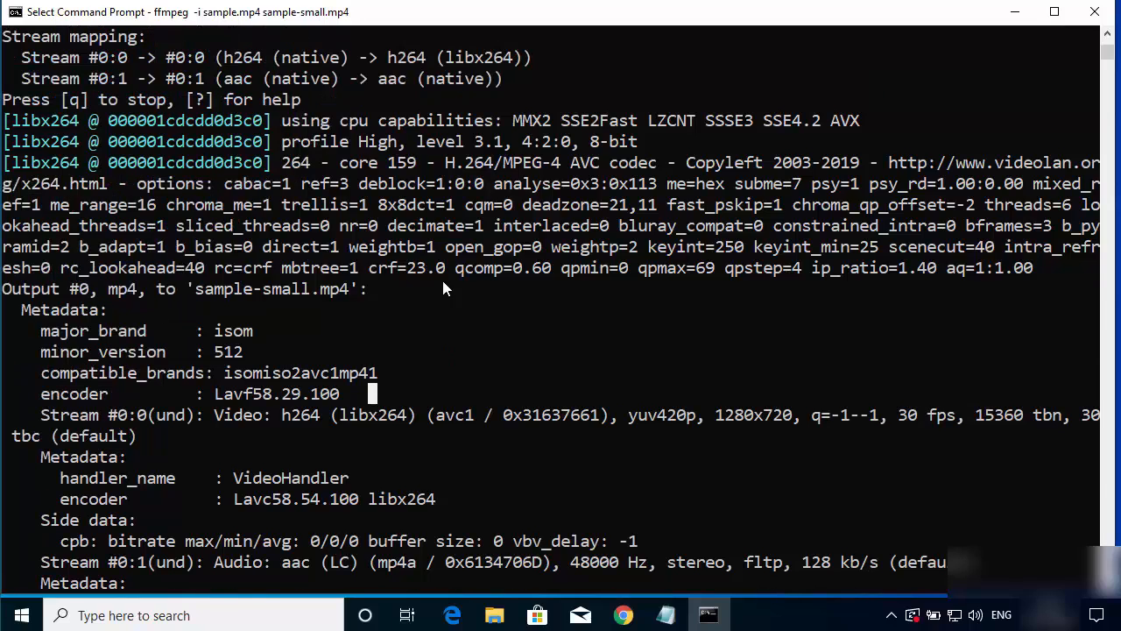
pyautogui.scroll(-2, 443, 289)
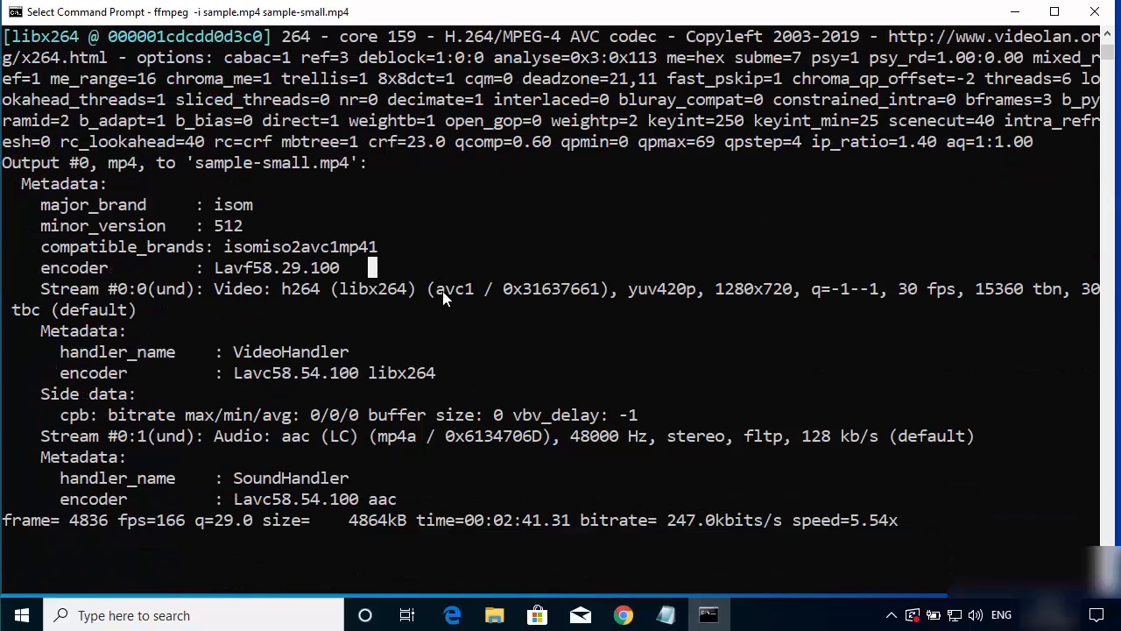
pyautogui.press('Escape')
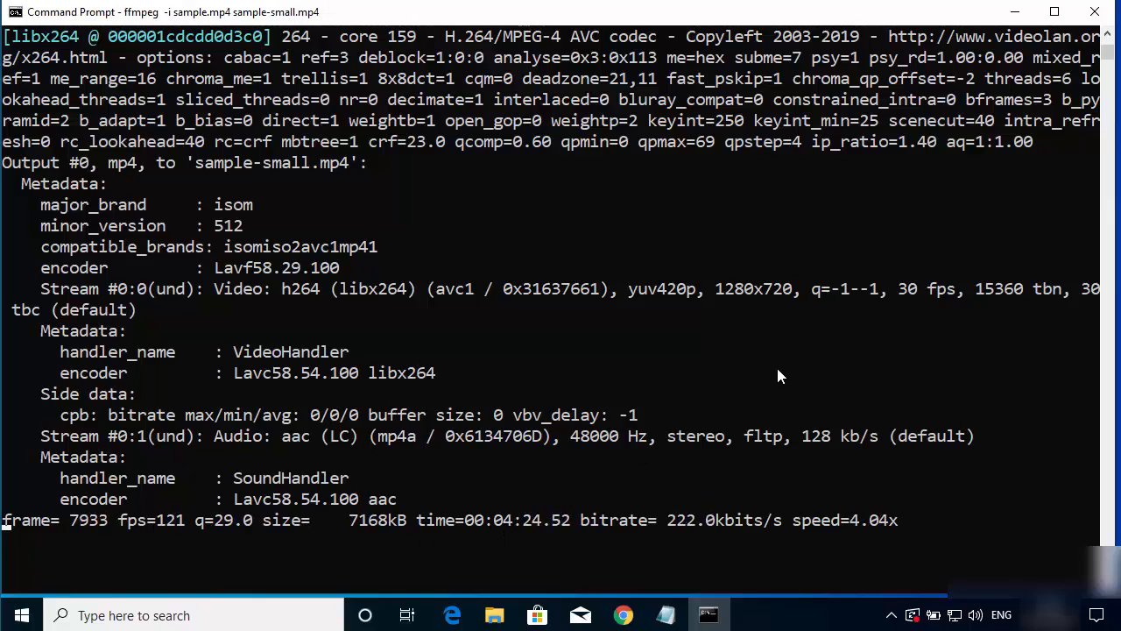
# Step: Check sample-small.mp4 in the Videos folder in File Explorer and return to Command Prompt to follow the conversion
pyautogui.click(1014, 16)
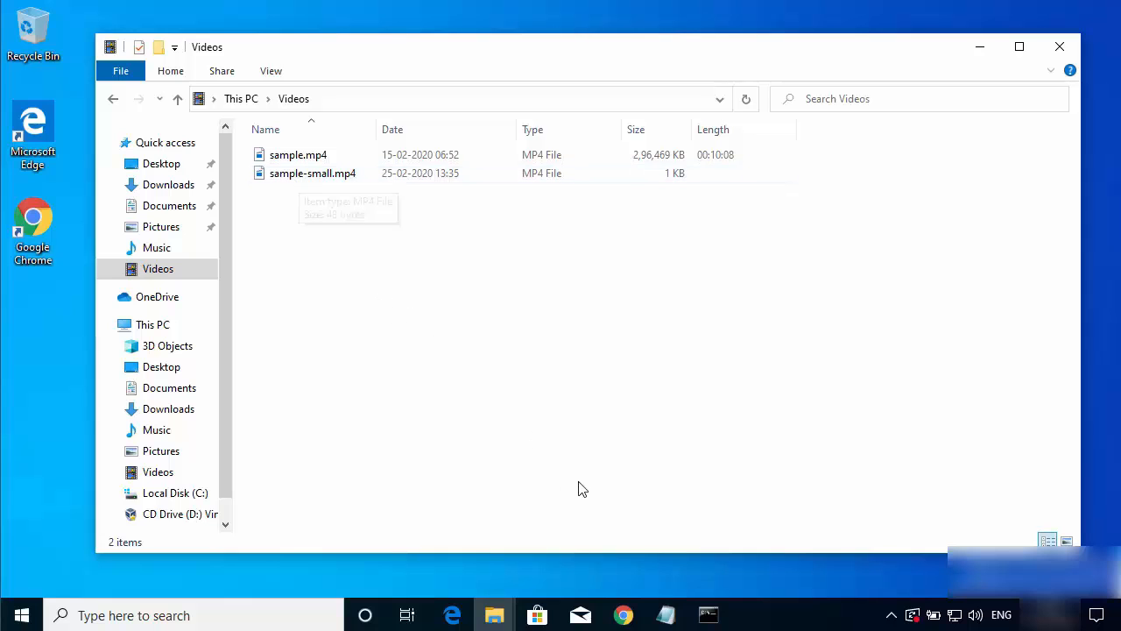
pyautogui.click(708, 615)
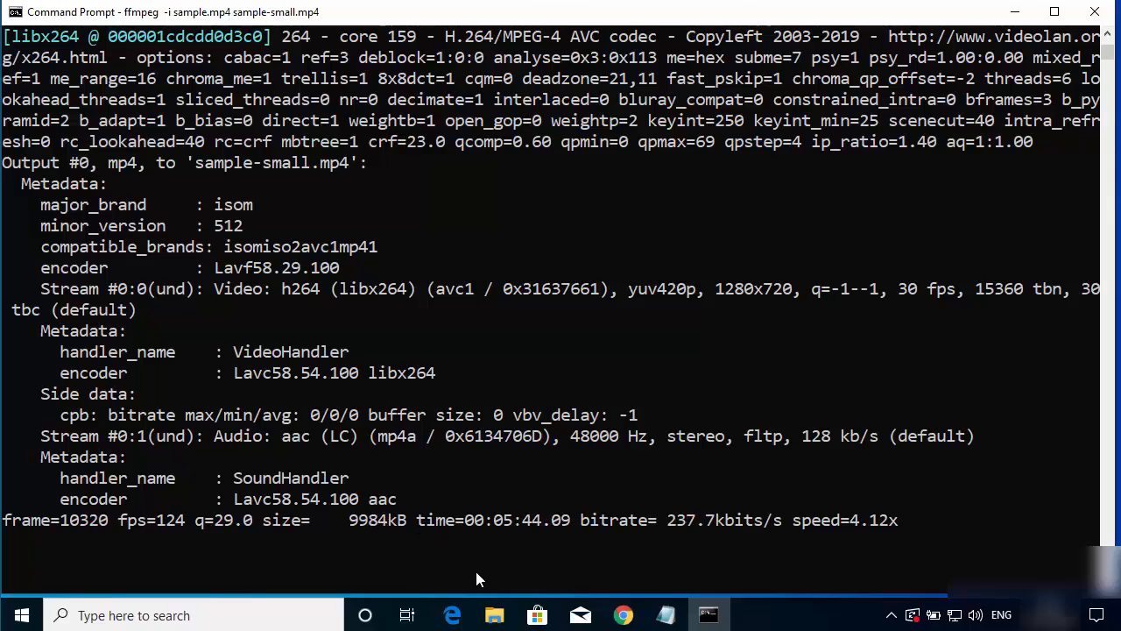
pyautogui.click(493, 616)
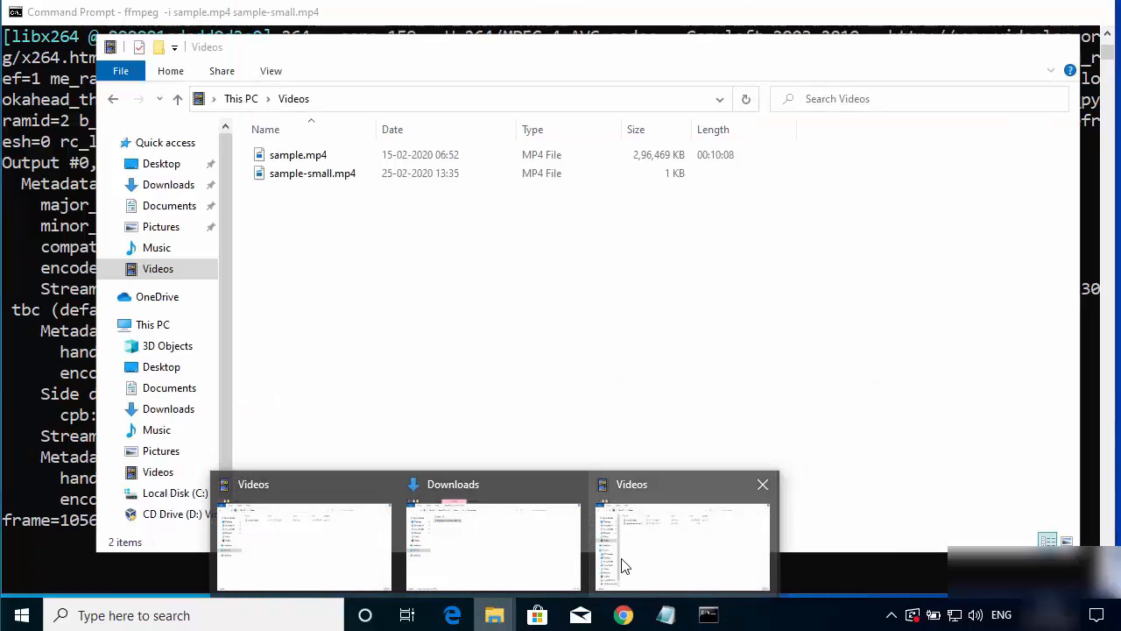
pyautogui.click(631, 490)
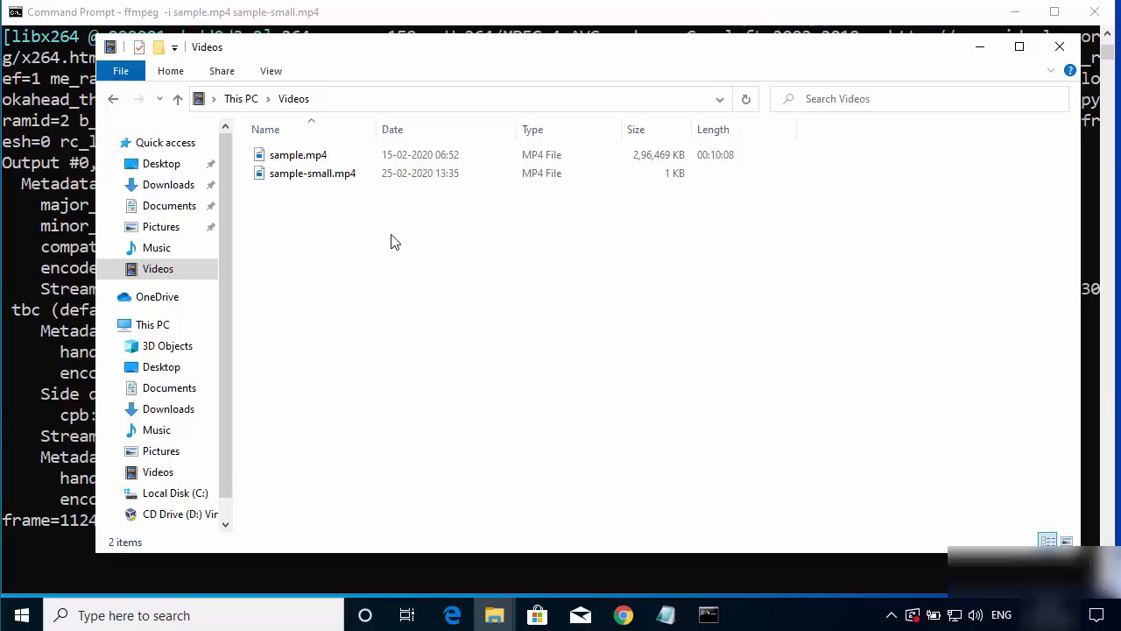
pyautogui.click(39, 326)
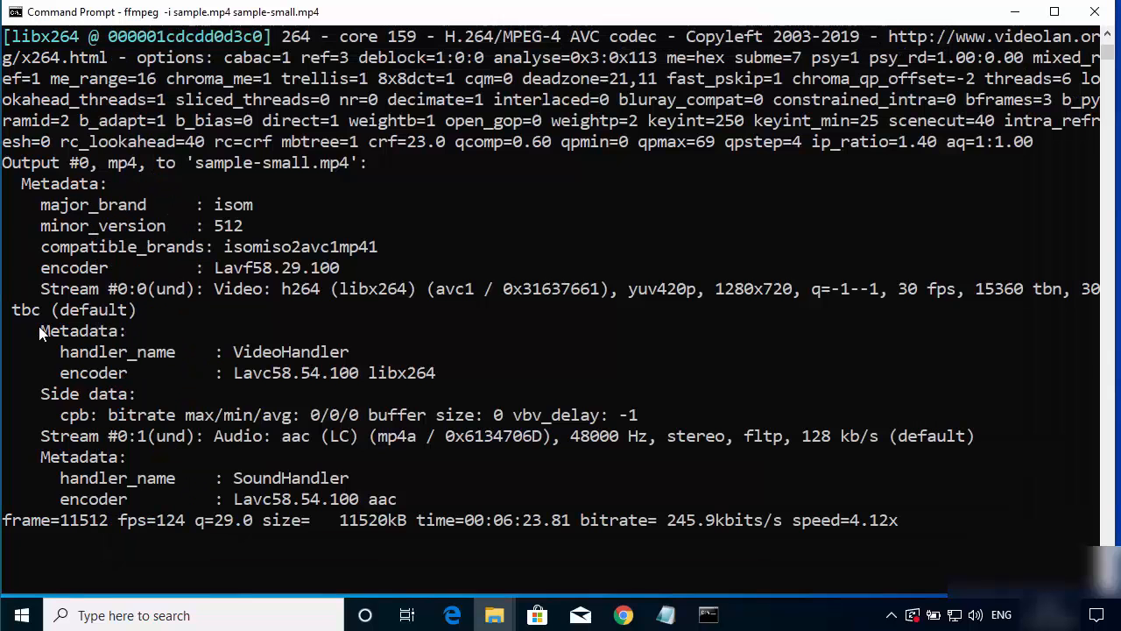
pyautogui.click(594, 561)
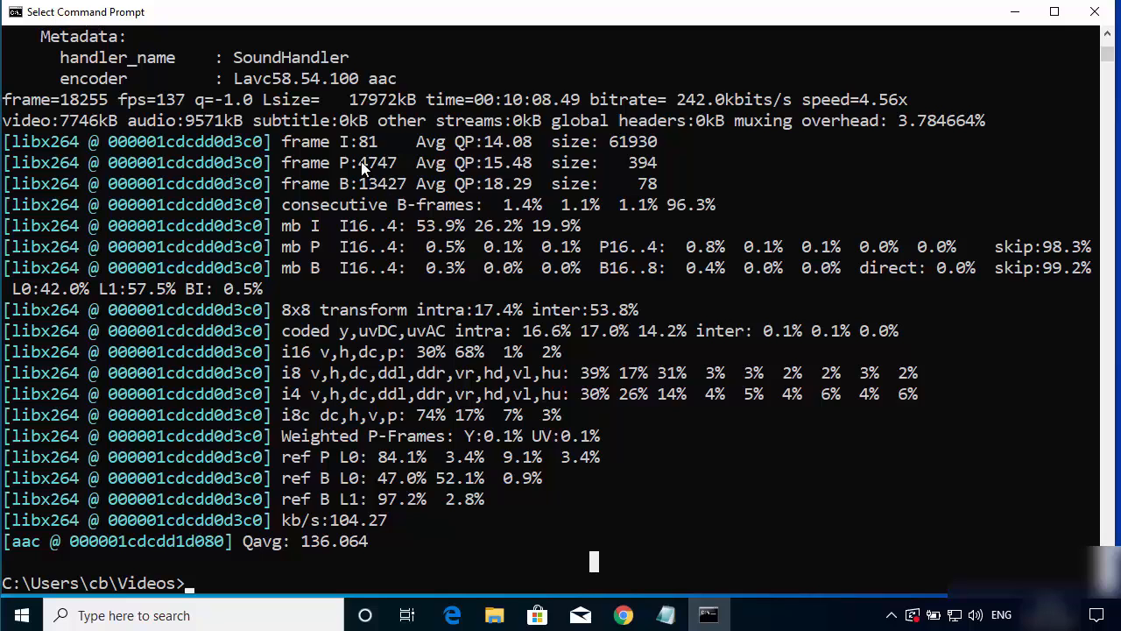
# Step: Switch to the Videos folder in File Explorer and compare the size and length of sample.mp4 and sample-small.mp4
pyautogui.click(1014, 16)
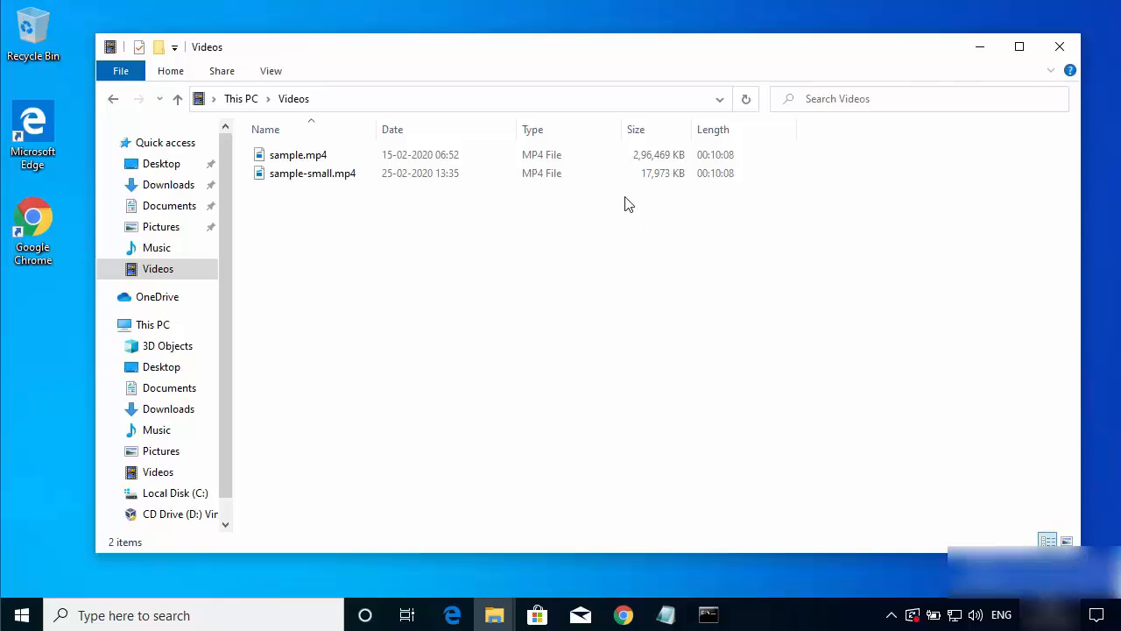
pyautogui.click(384, 179)
pyautogui.click(302, 163)
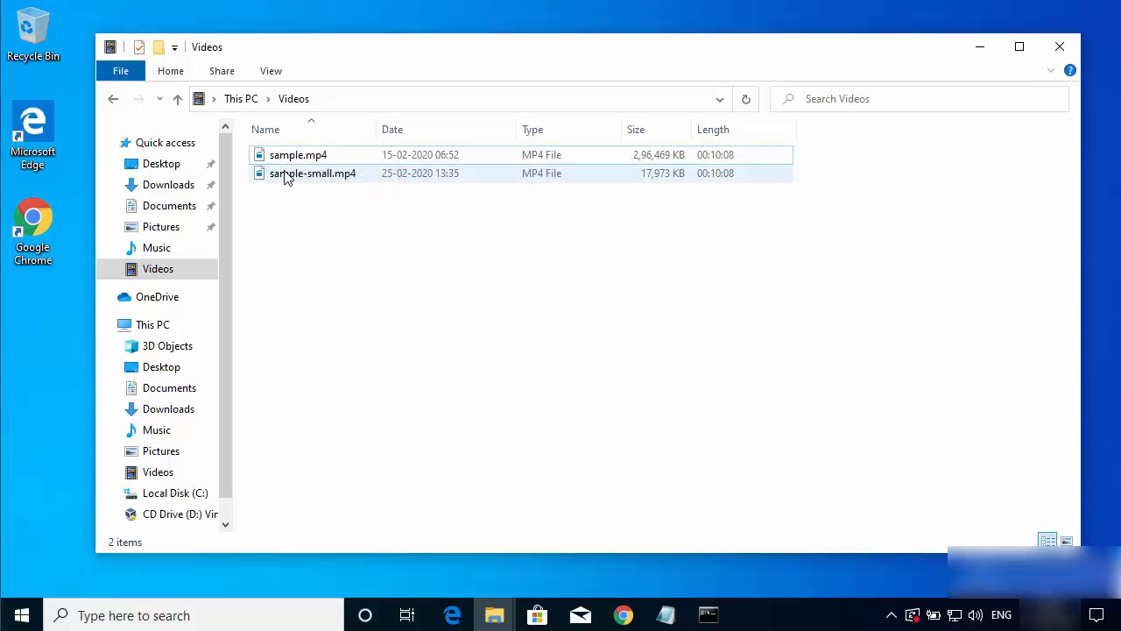
pyautogui.moveTo(284, 177)
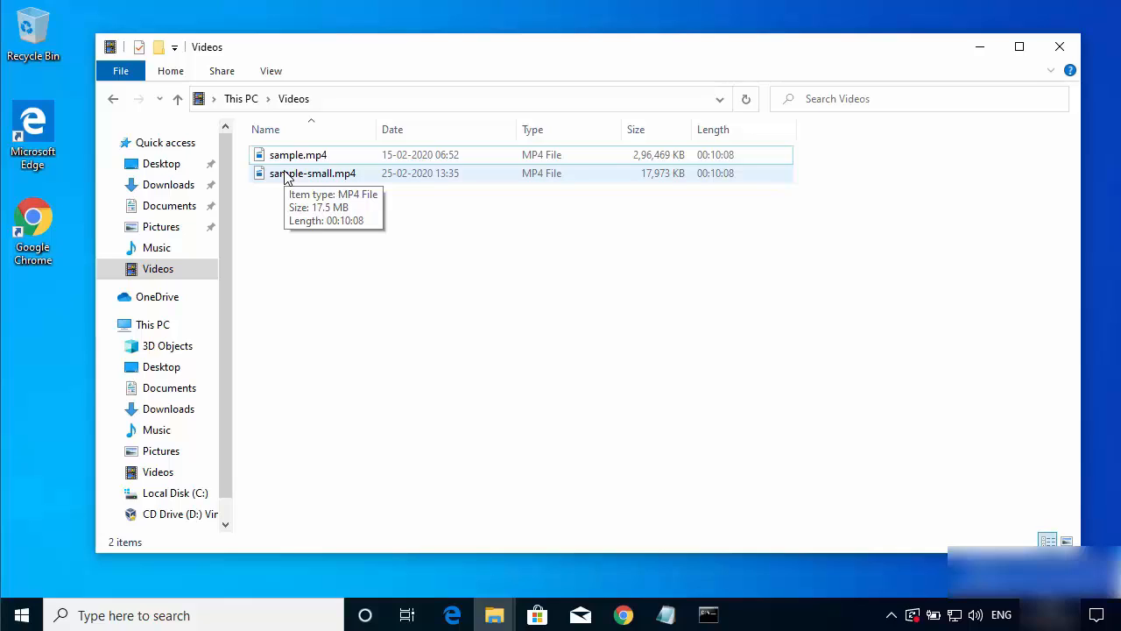
# Step: Play sample-small.mp4 to check the converted video, close the player, and shift the File Explorer window slightly
pyautogui.click(288, 178)
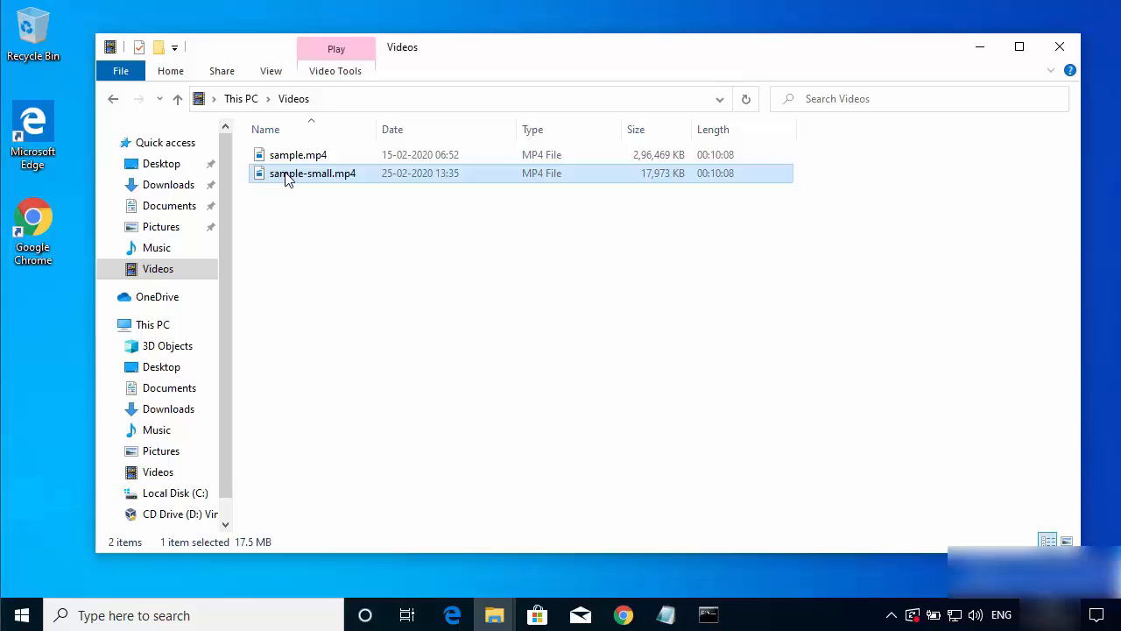
pyautogui.doubleClick(286, 174)
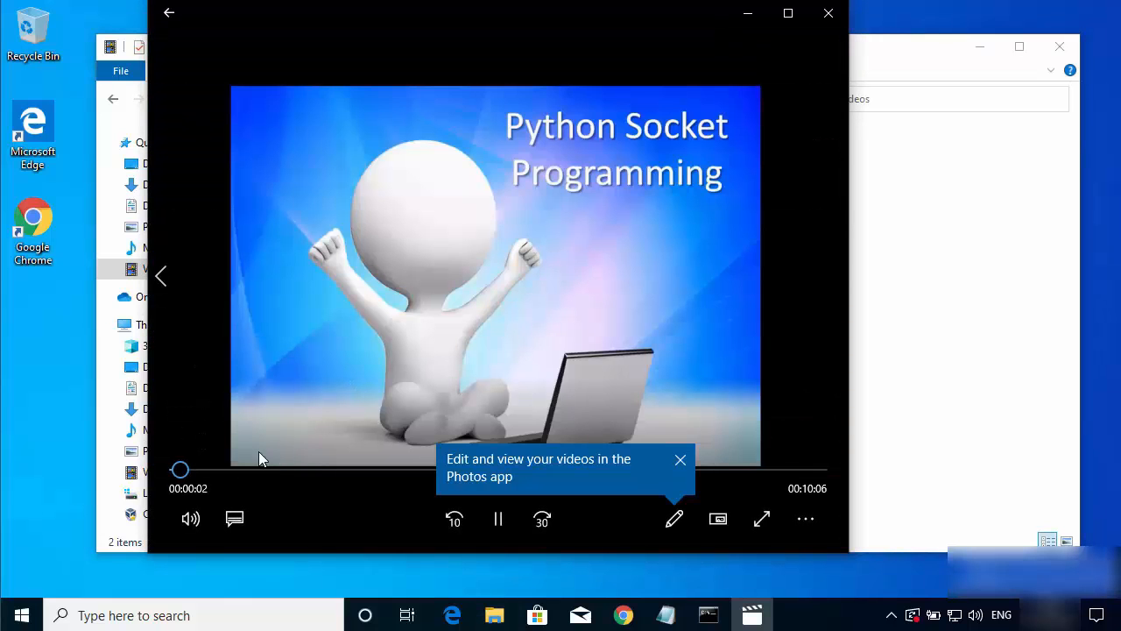
pyautogui.click(828, 12)
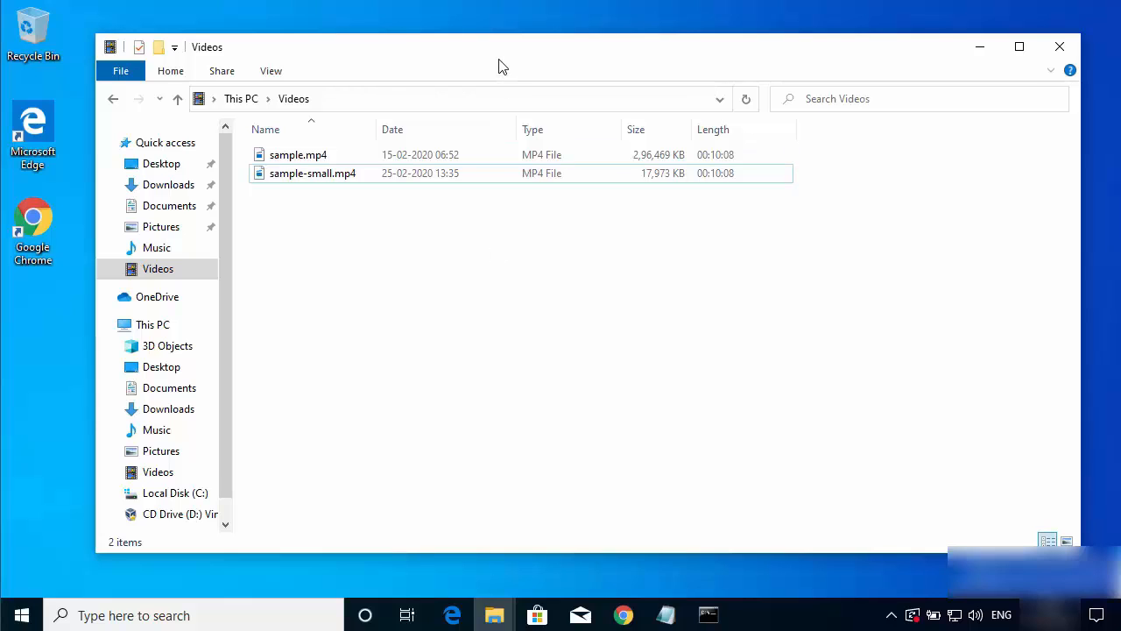
pyautogui.moveTo(499, 58); pyautogui.dragTo(492, 55)
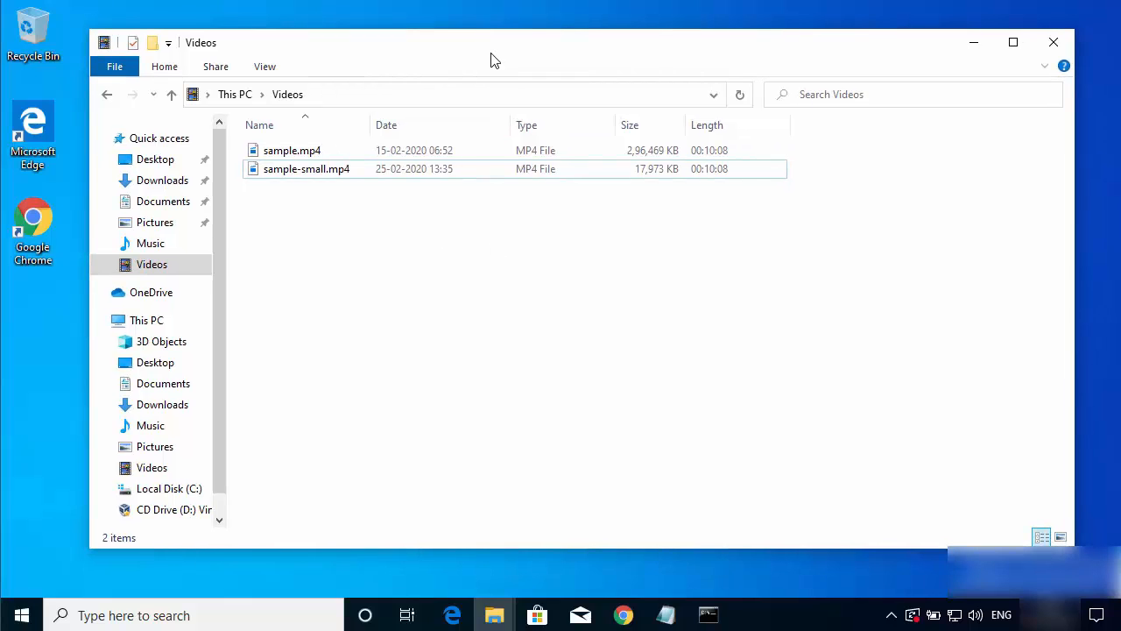